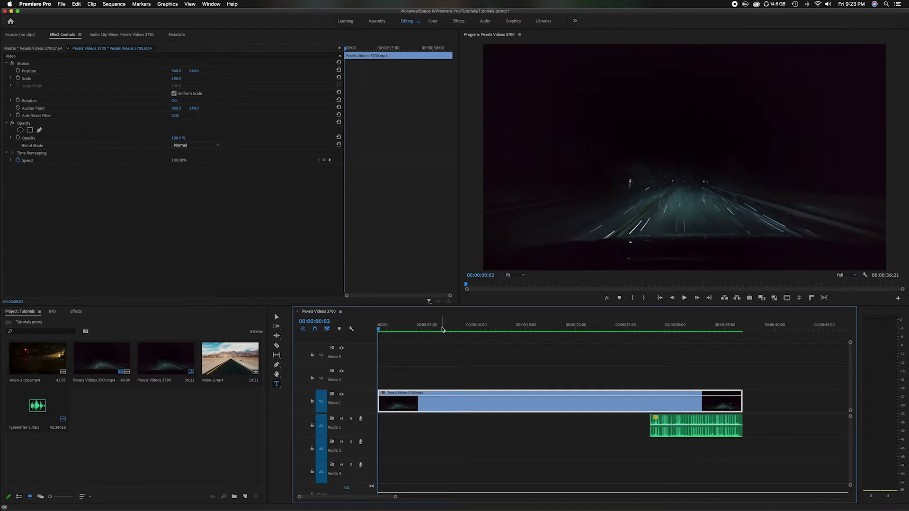
Put the playhead at 00:00:04:07, about four seconds in, where the title will begin.
drag(443, 329, 422, 330)
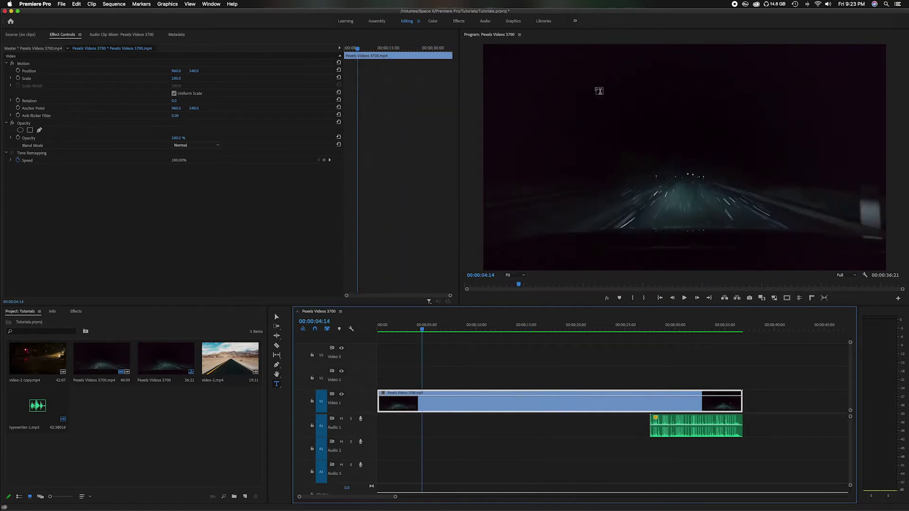
key(Left)
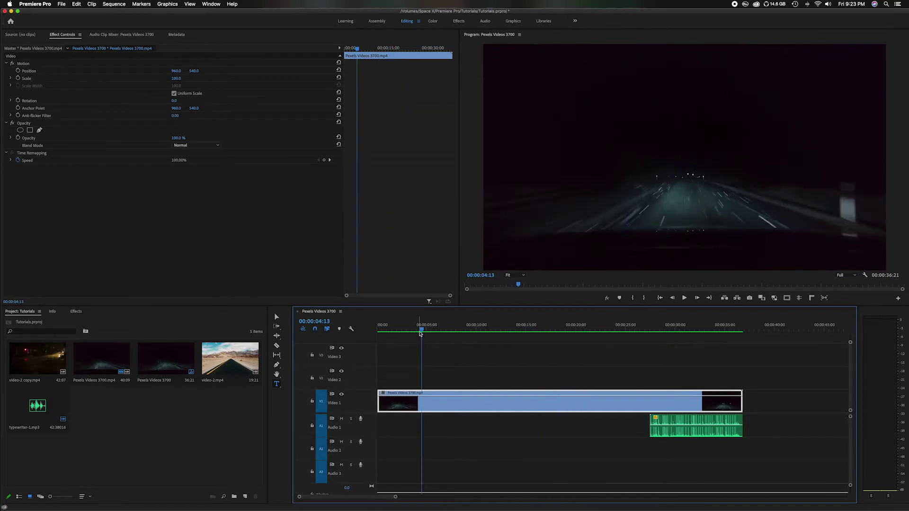
key(Left)
key(Left)
key(Left)
key(Left)
key(Left)
key(Left)
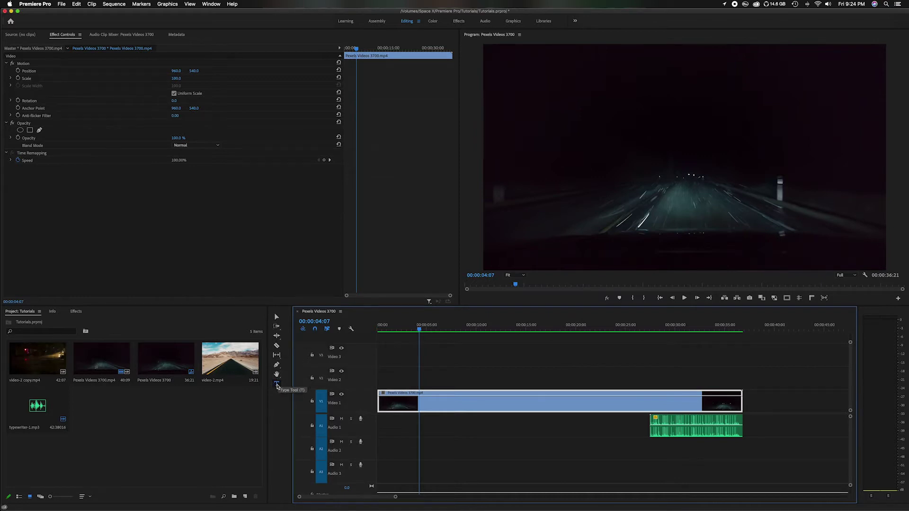
click(277, 385)
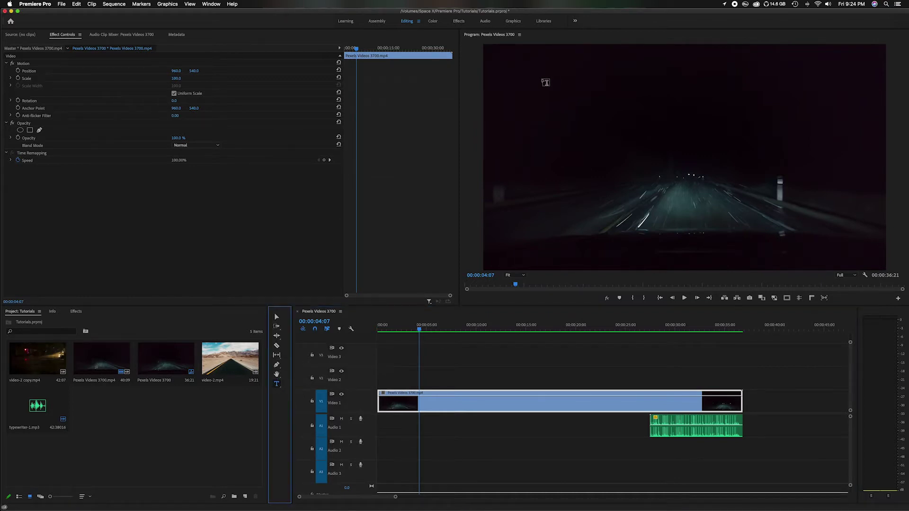
Draw a text box near the top left, type the title 'Type effect', and save the project.
drag(541, 80, 840, 145)
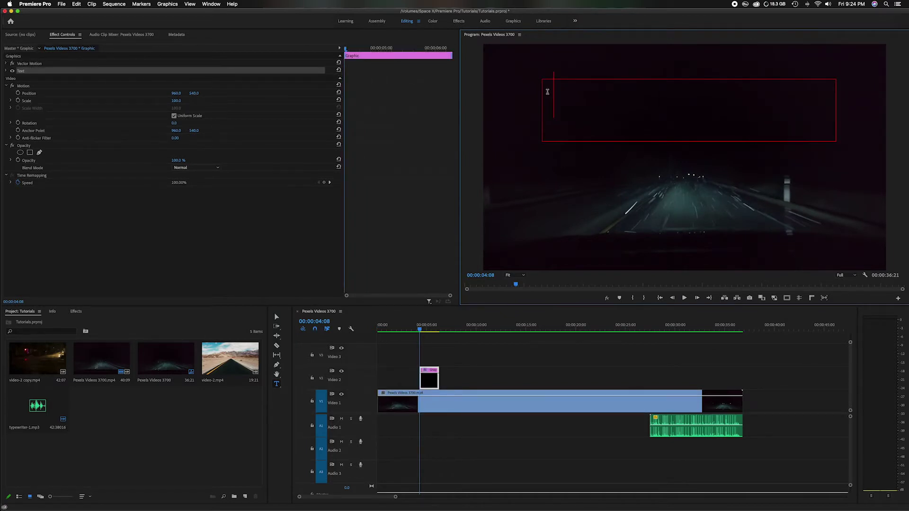
text(Ty)
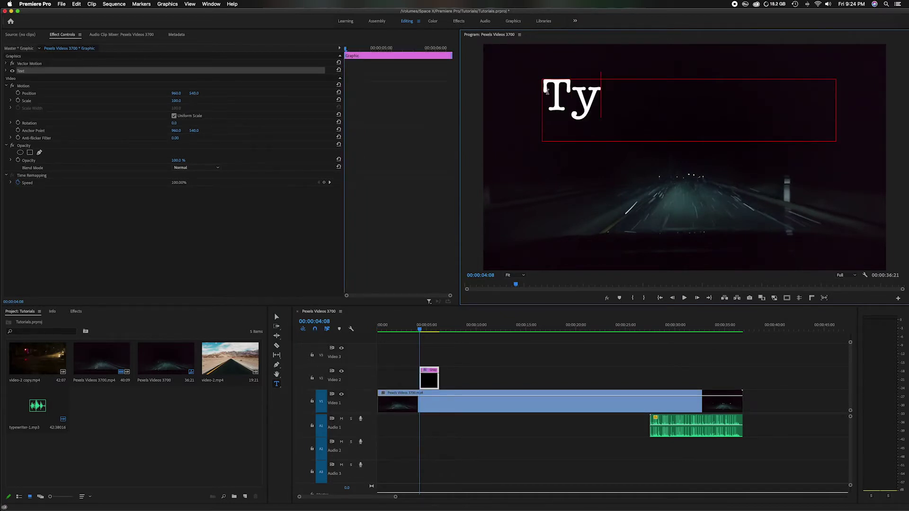
text(pe )
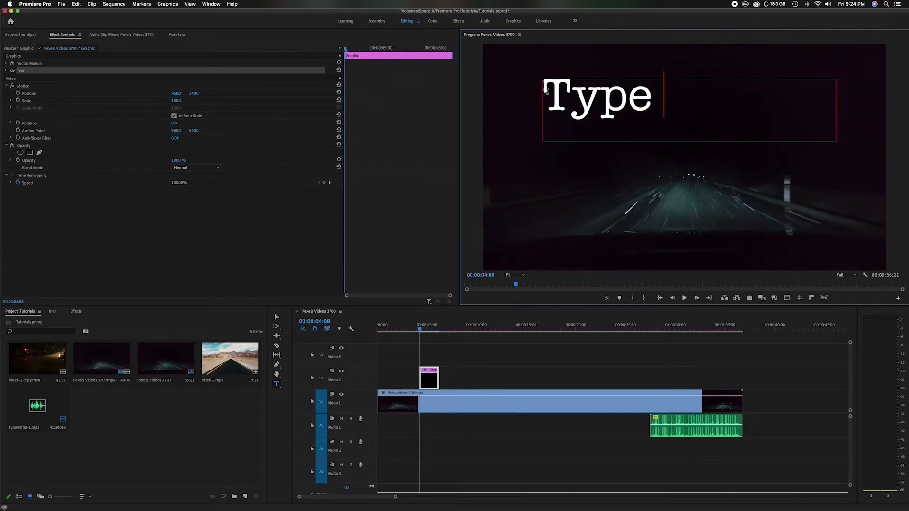
text(effev)
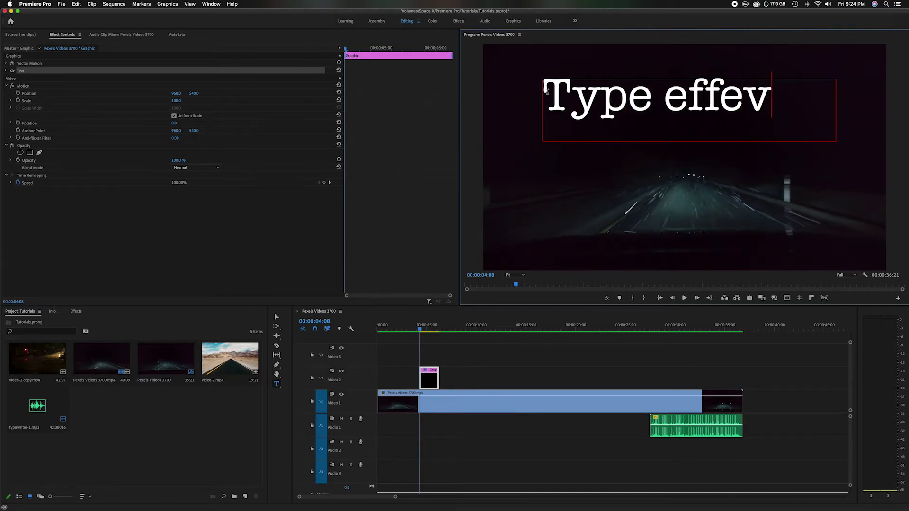
key(BackSpace)
key(super+s)
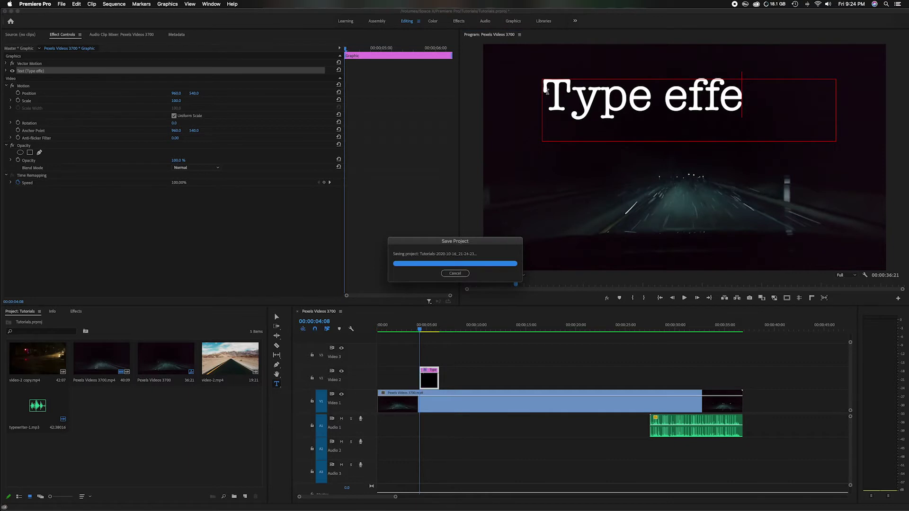
text(ct)
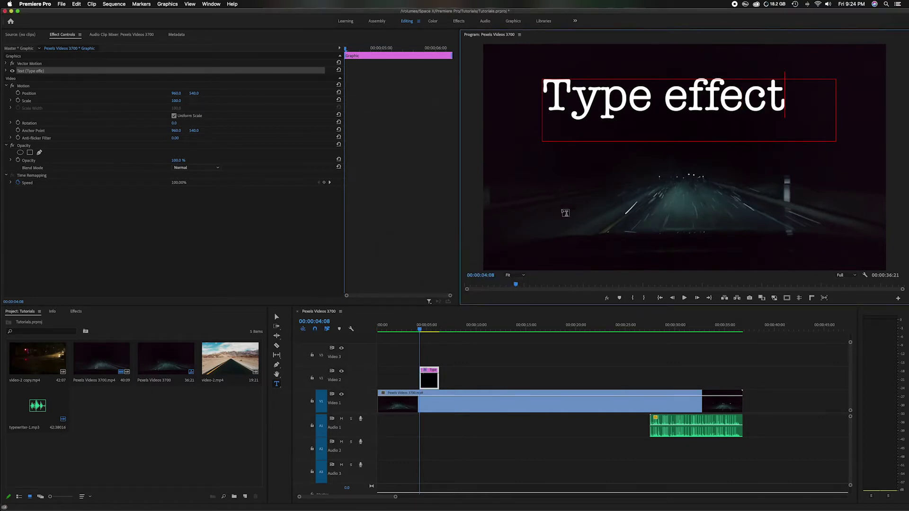
Stretch the V2 title clip's left edge back to 00:00:00:00 and preview from the start.
drag(423, 332, 402, 331)
drag(417, 377, 358, 377)
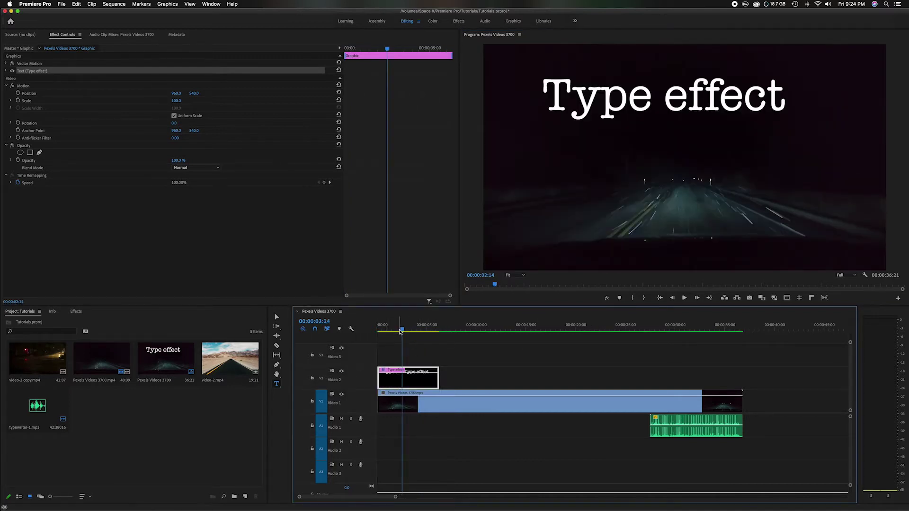
drag(402, 329, 369, 332)
key(space)
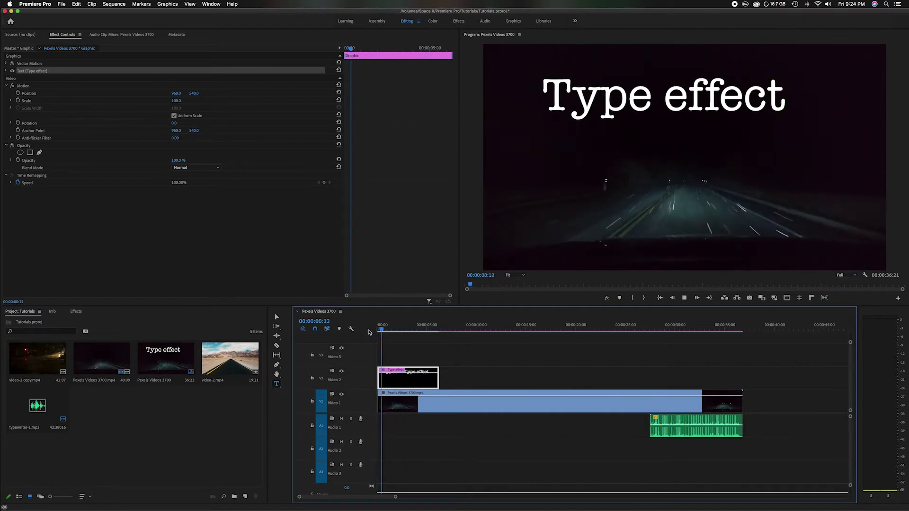
key(space)
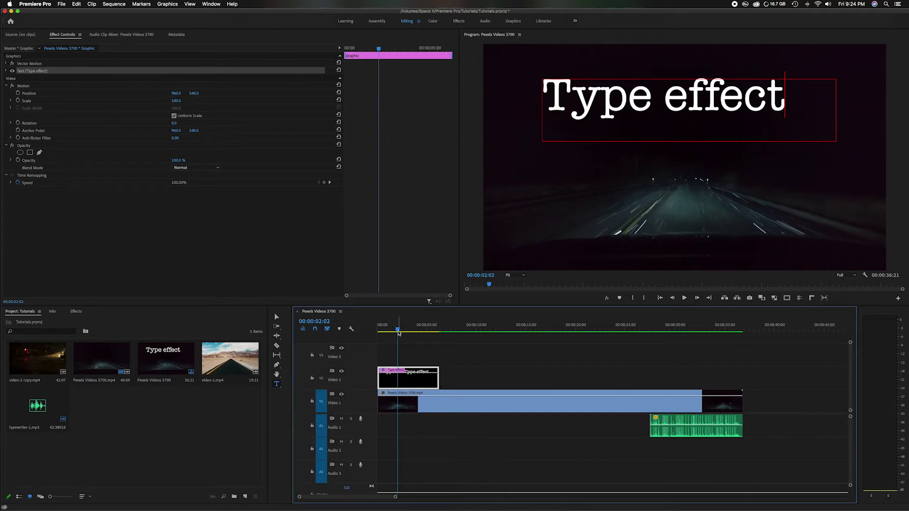
drag(398, 328, 364, 334)
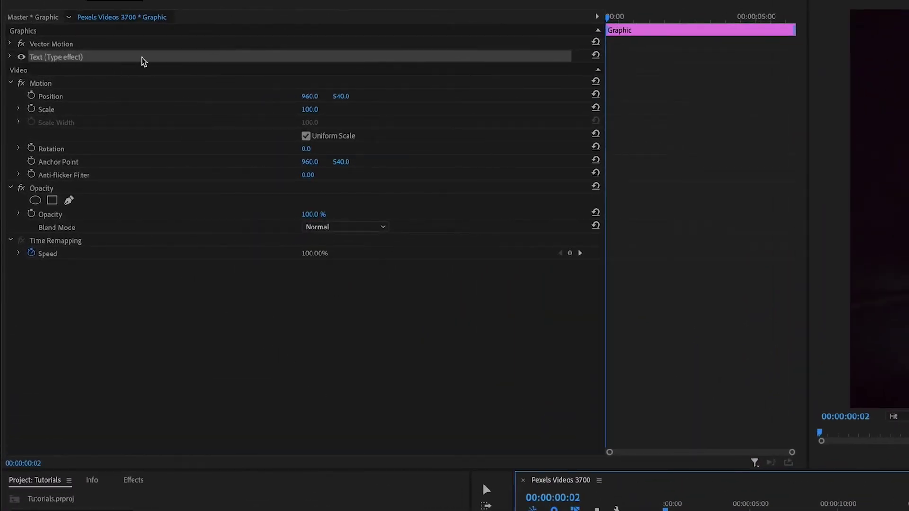
Expand Text (Type effect) in Effect Controls and turn on the Source Text stopwatch.
click(10, 58)
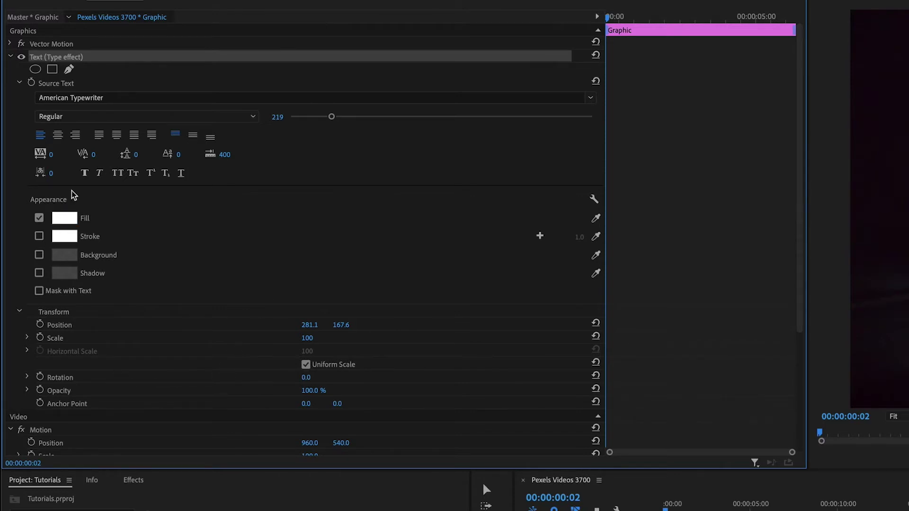
scroll(134, 101, down, 1)
scroll(196, 212, down, 1)
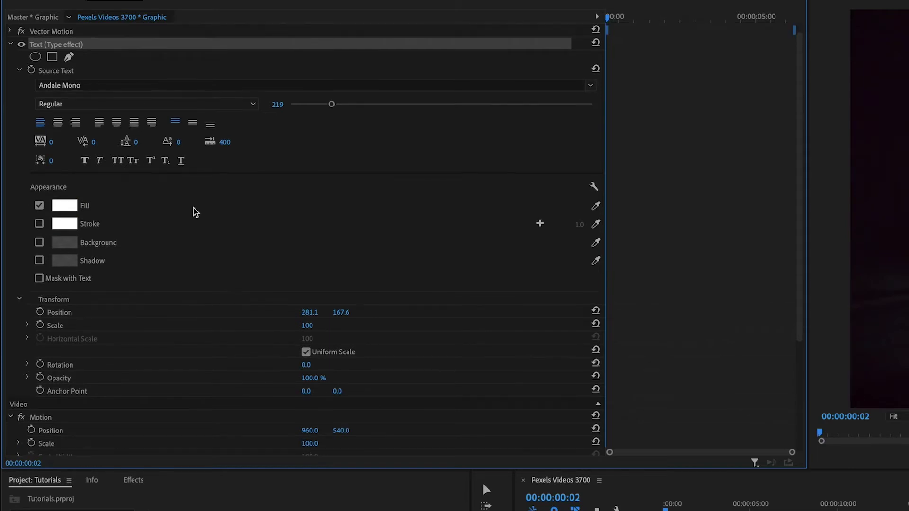
click(31, 71)
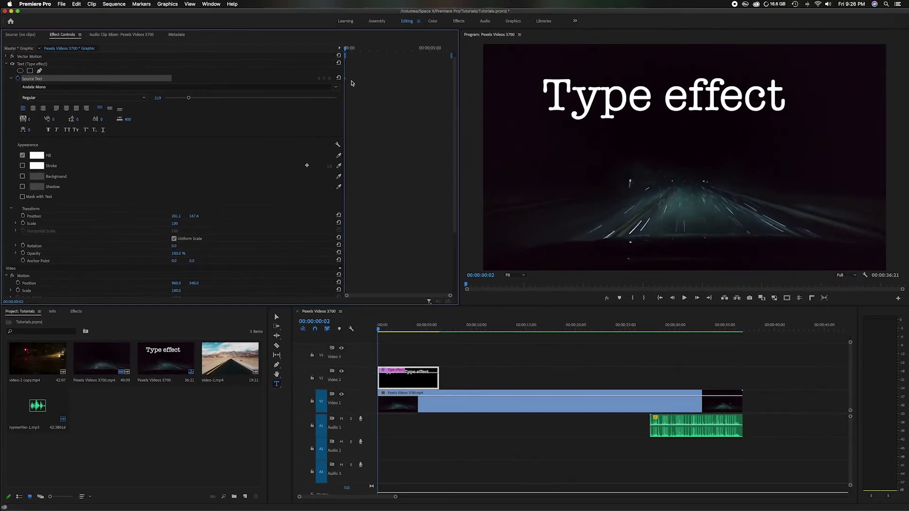
Delete 'ype effect' so the title shows only 'T' at the first keyframe.
click(568, 100)
drag(569, 100, 785, 99)
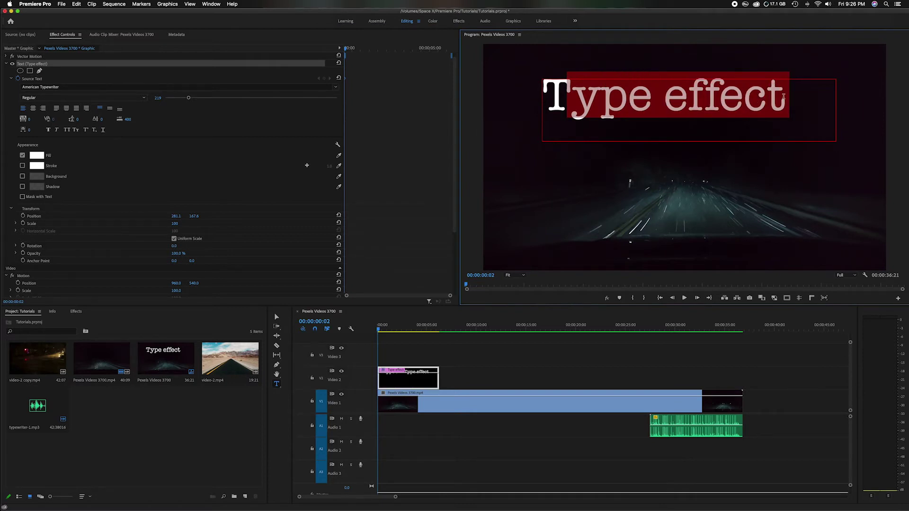
key(BackSpace)
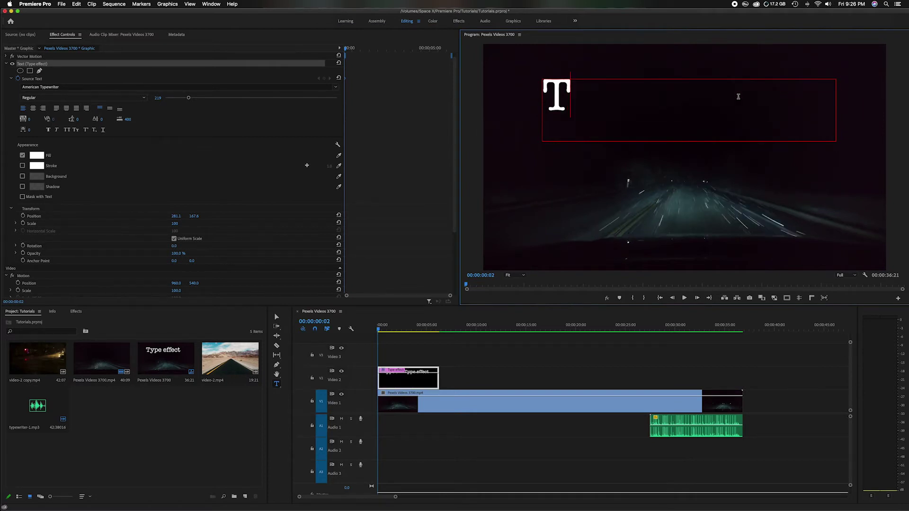
key(Right)
key(Right)
key(Right)
mouse_move(346, 51)
mouse_down()
mouse_move(355, 51)
mouse_move(346, 51)
mouse_up()
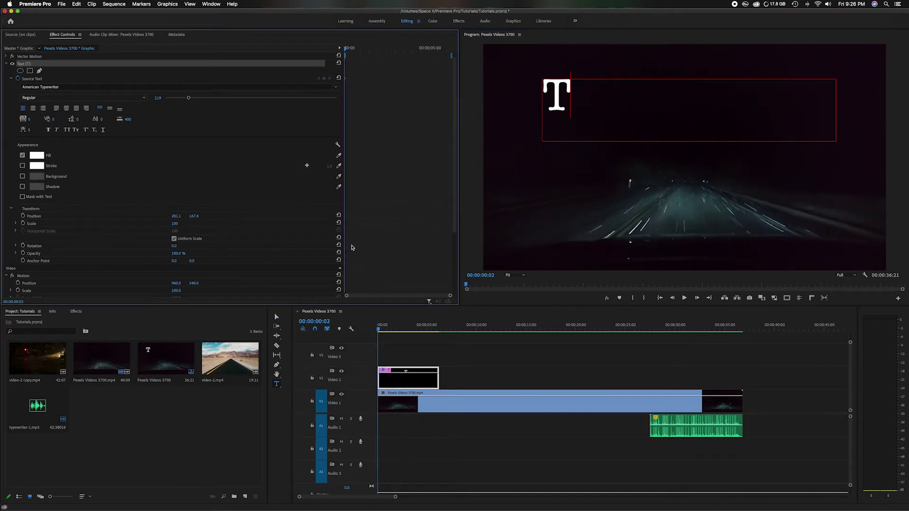
click(436, 407)
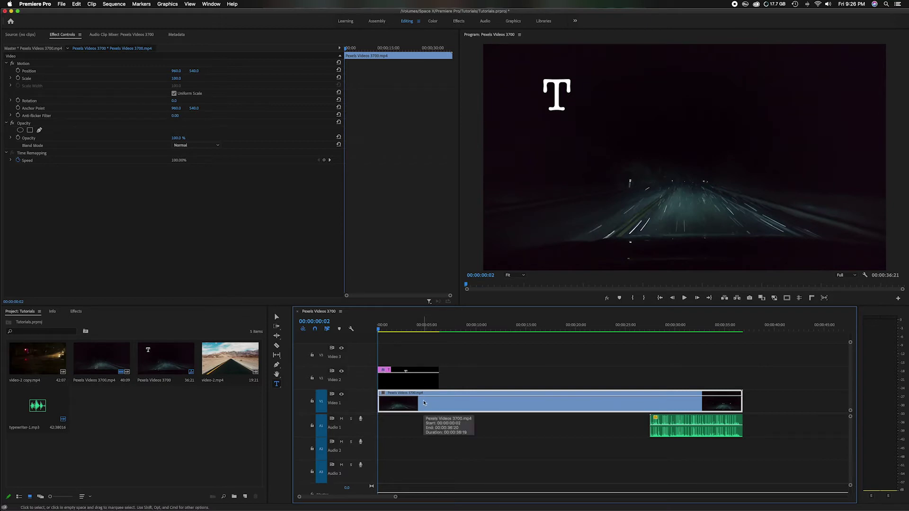
Preview, then move the playhead to frame 5 and select the title clip on Video 2.
key(space)
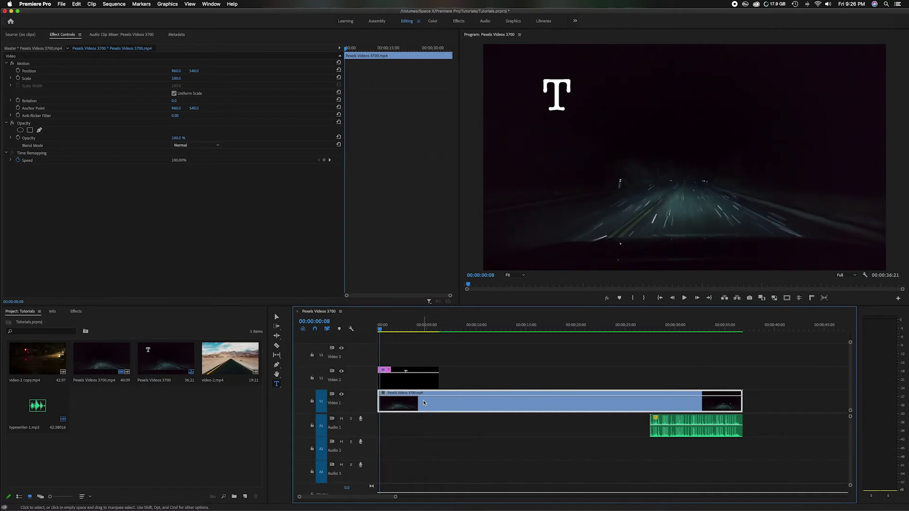
key(Home)
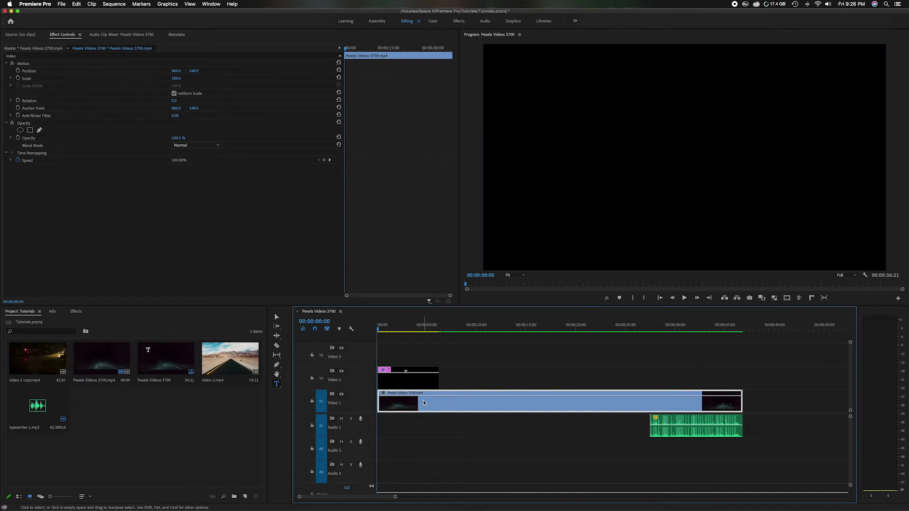
key(shift)
key(shift+Right)
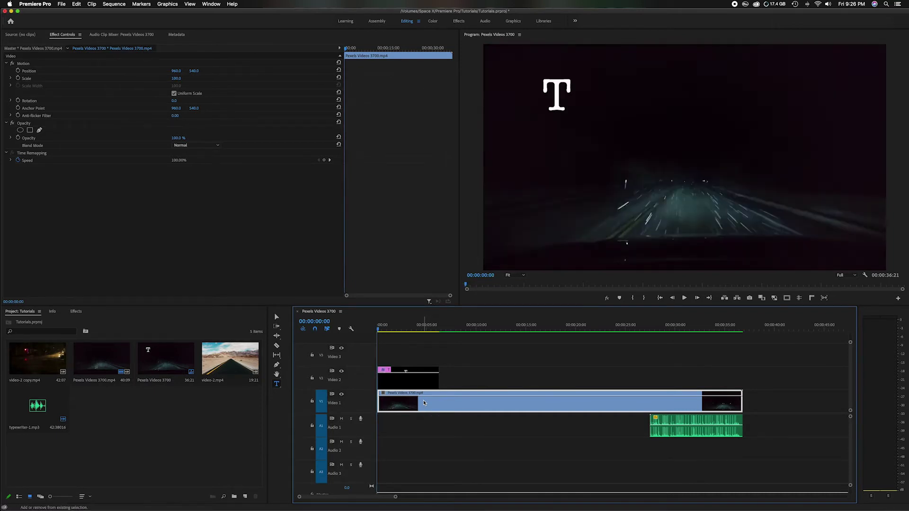
key(shift+Right)
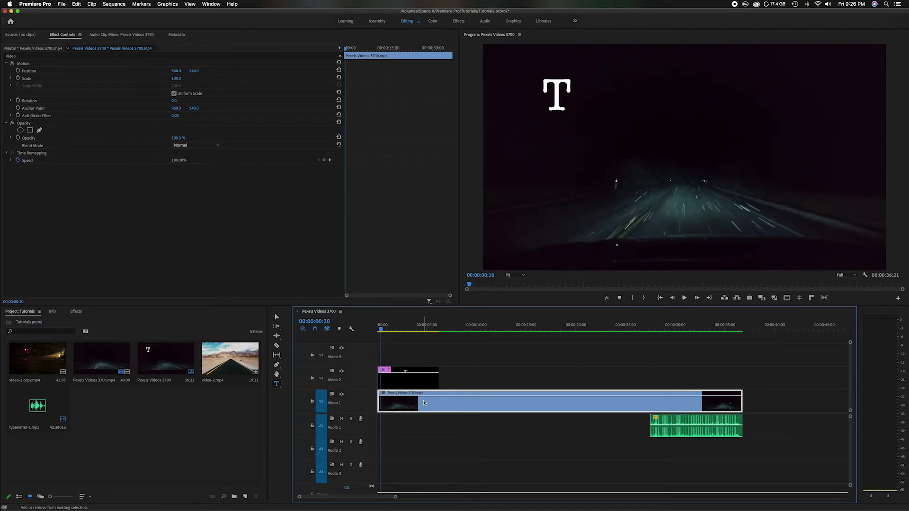
key(shift+Left)
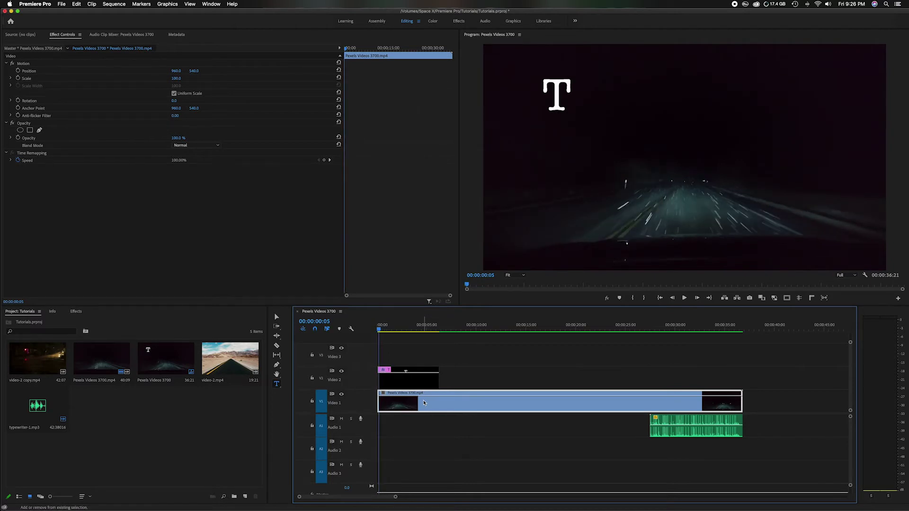
click(392, 385)
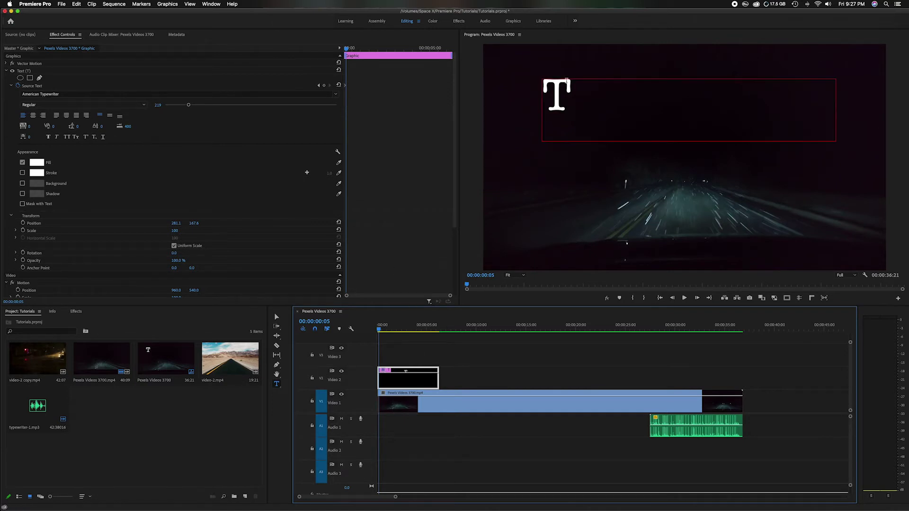
Add 'y' then 'p' five frames apart so the title grows to 'Ty' and 'Typ'.
click(572, 95)
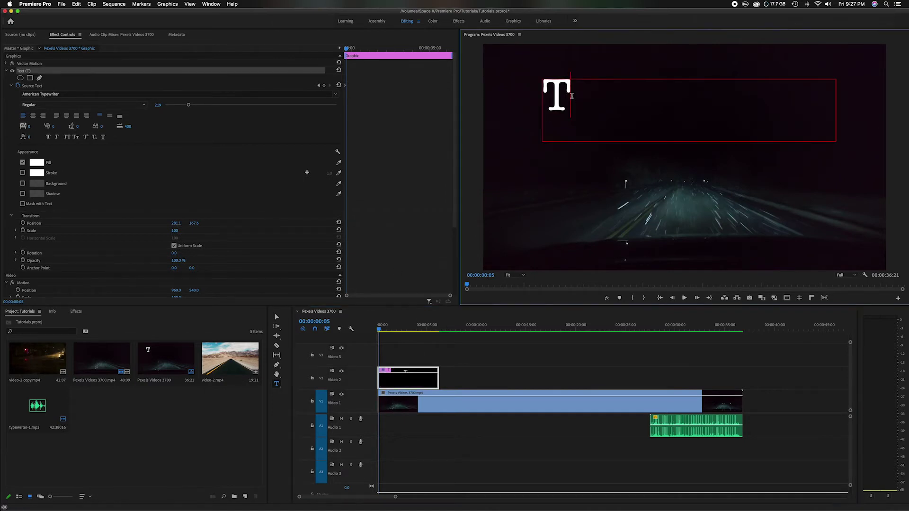
text(y)
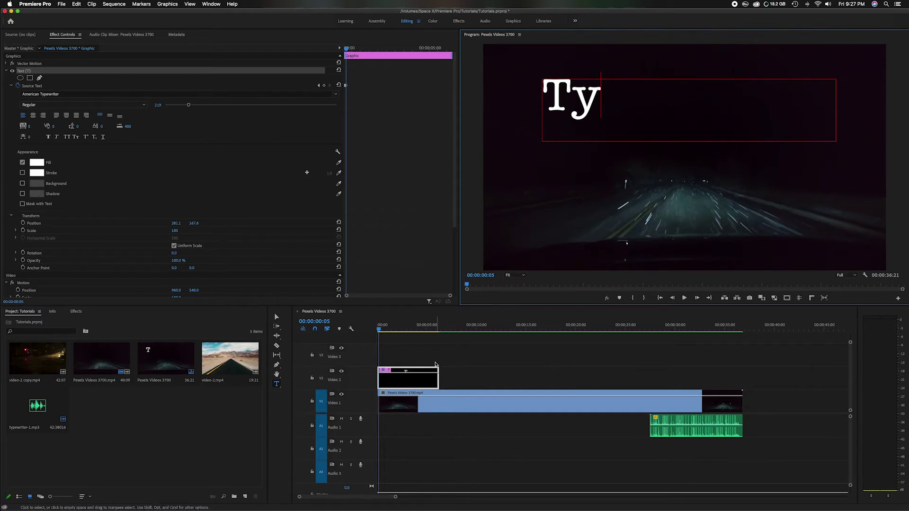
click(444, 407)
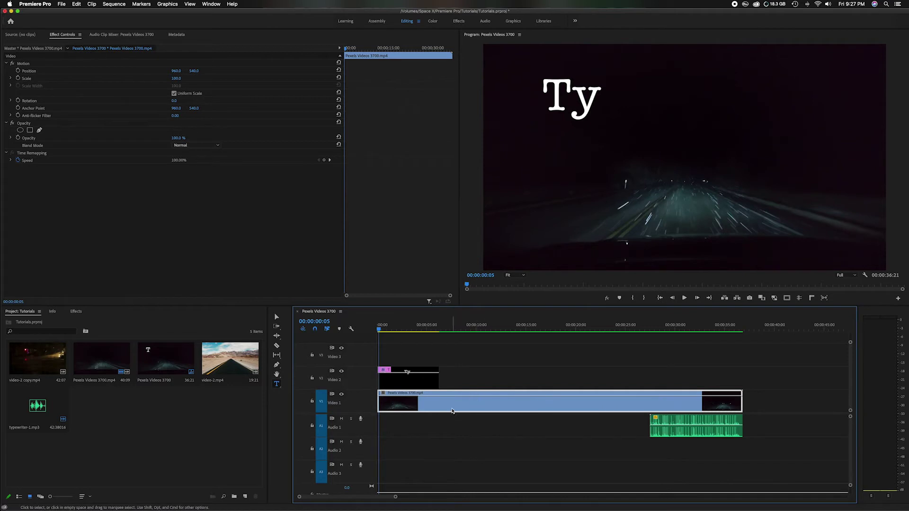
key(space)
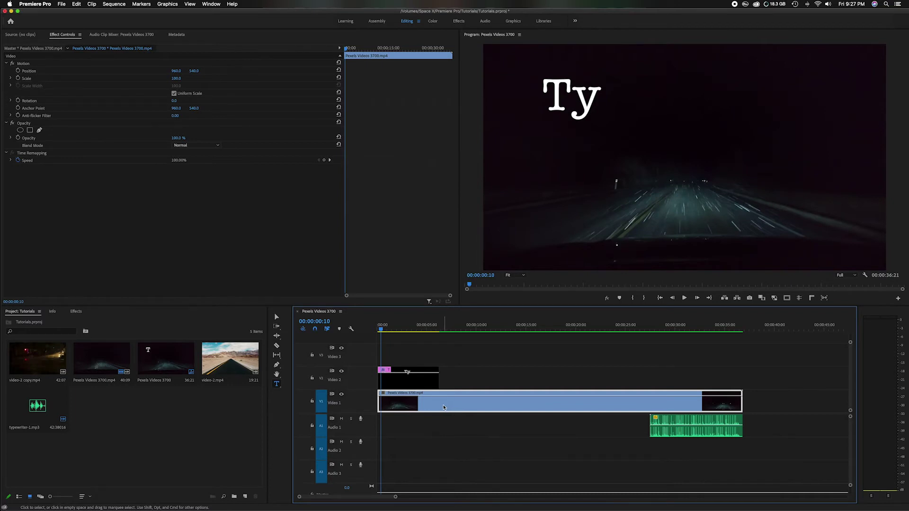
click(418, 383)
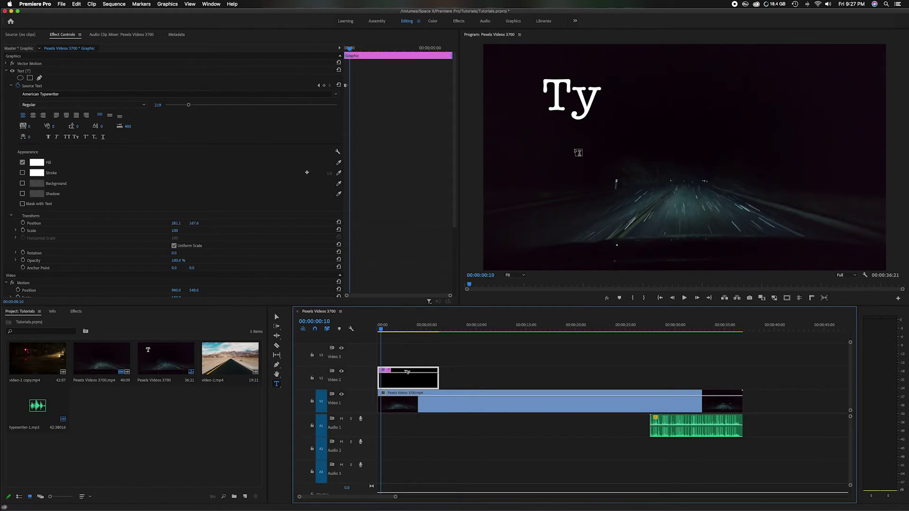
click(597, 104)
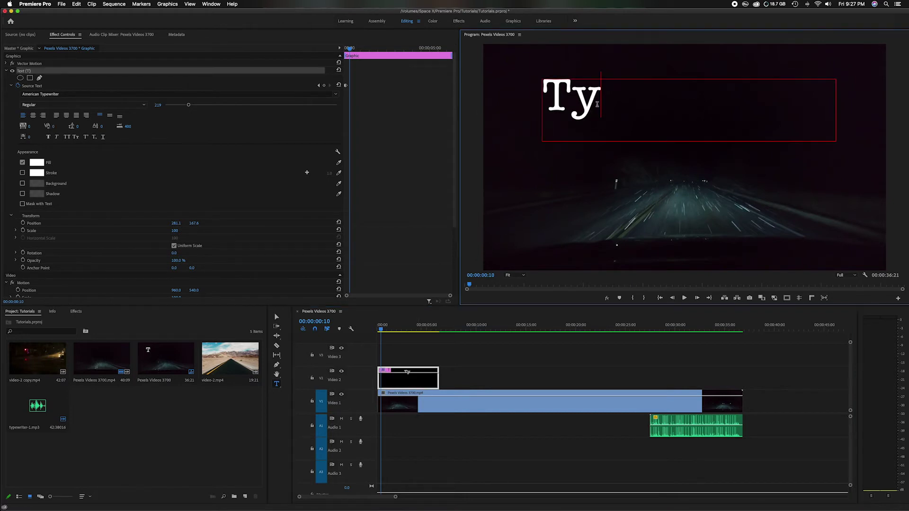
text(p)
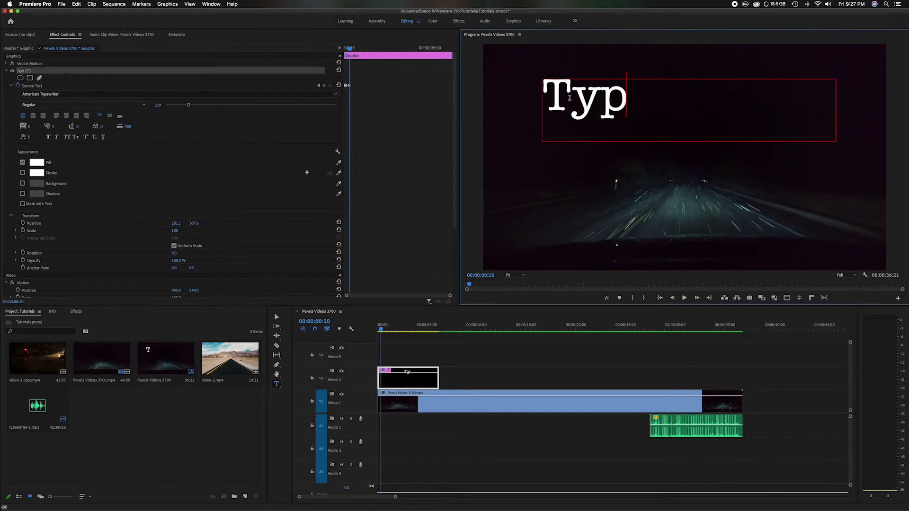
click(443, 410)
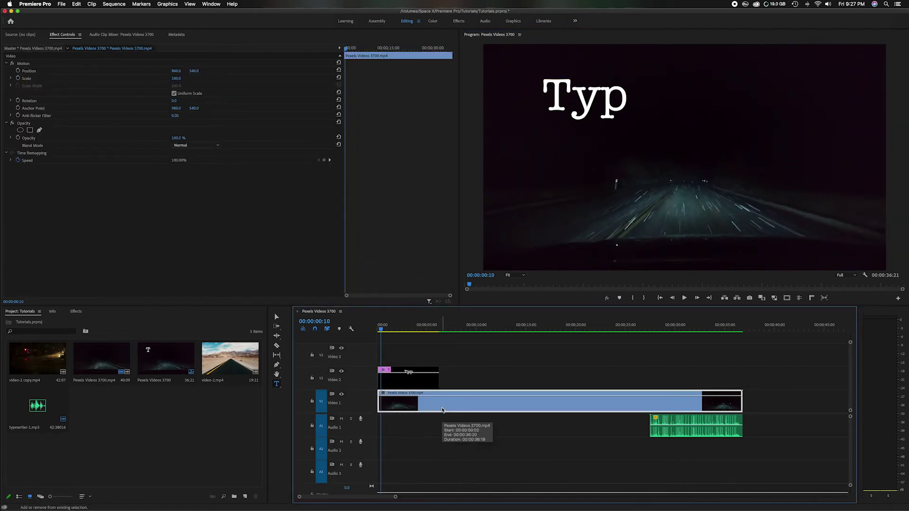
key(space)
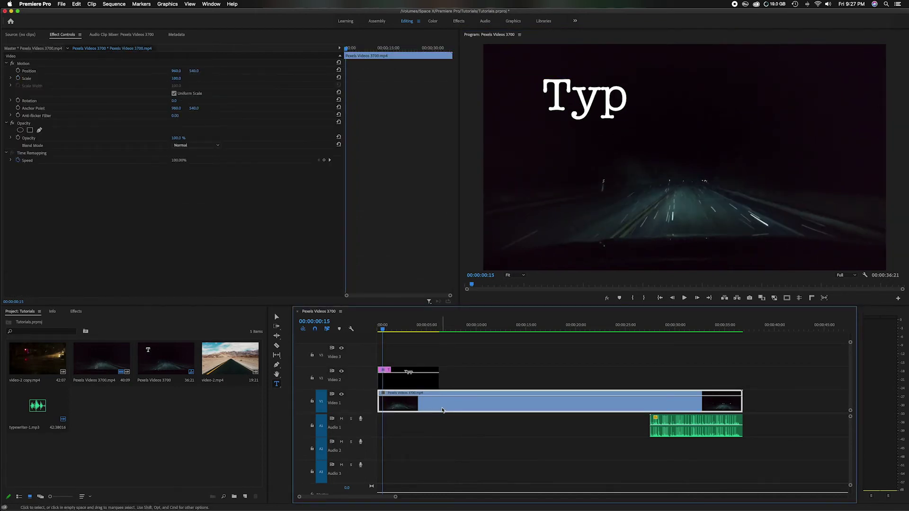
Add 'e' so the title reads 'Type', then edit the title again five frames later.
click(620, 105)
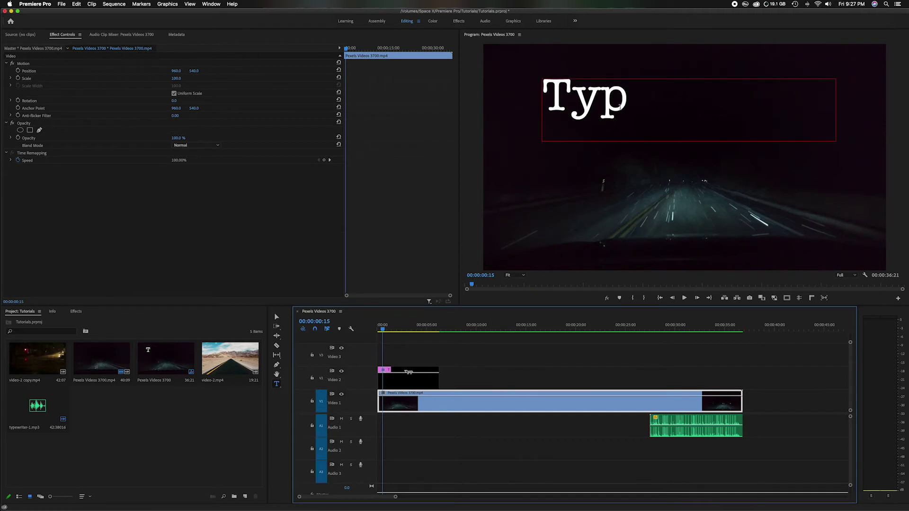
text(e)
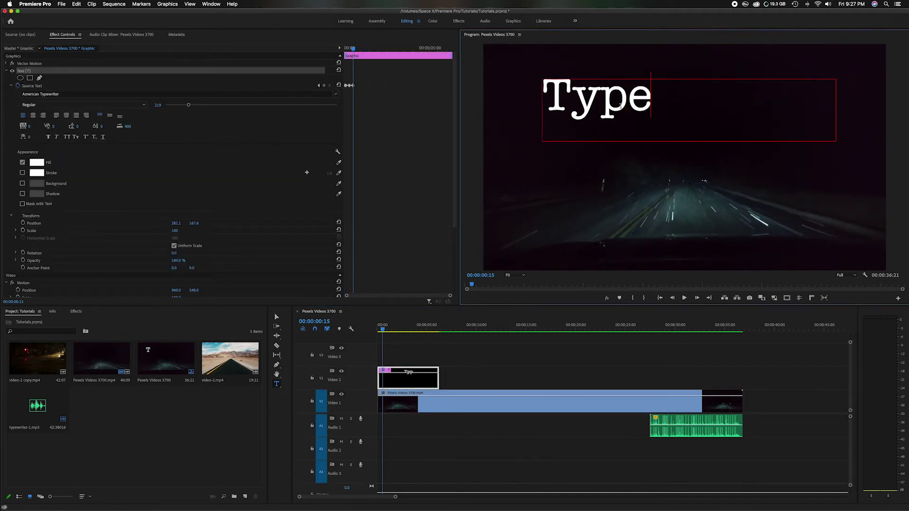
click(440, 402)
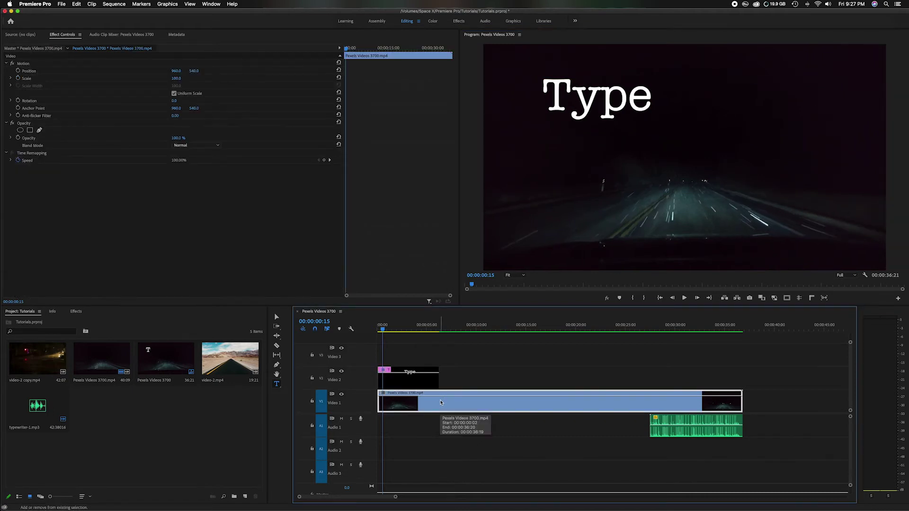
key(shift+Right)
click(426, 385)
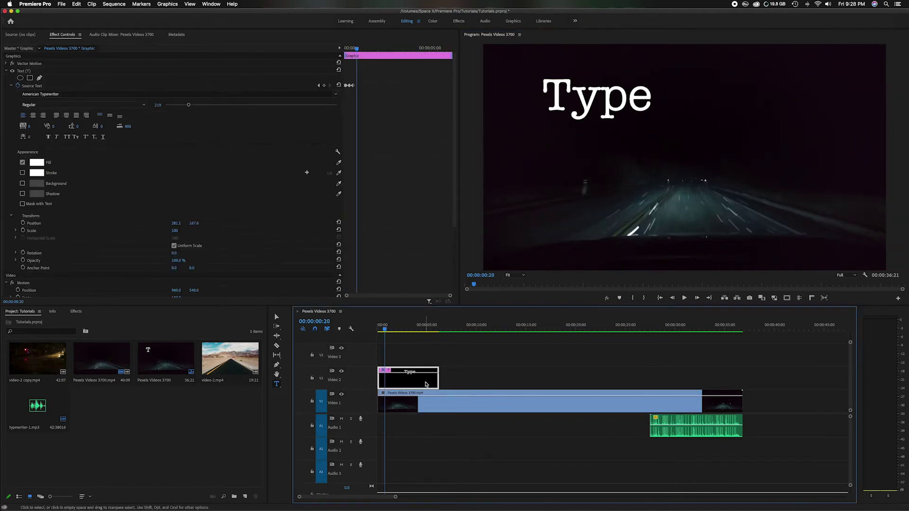
click(653, 102)
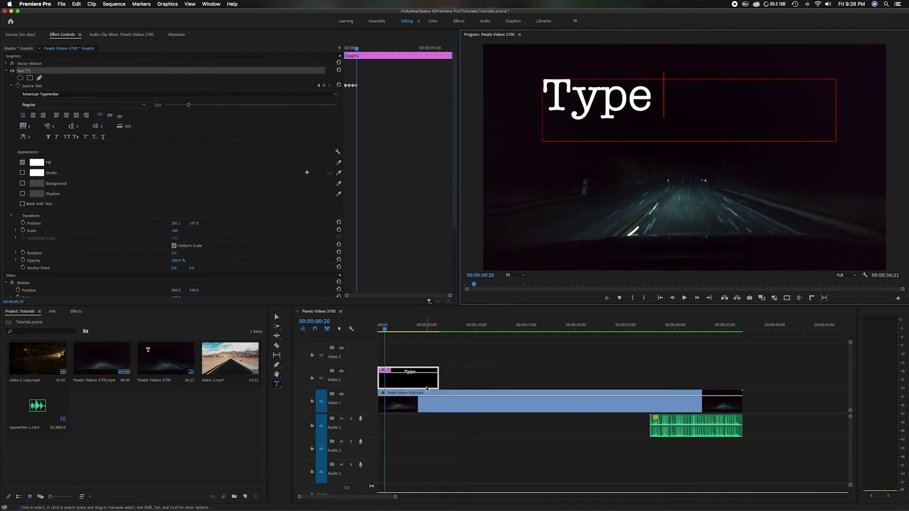
click(428, 403)
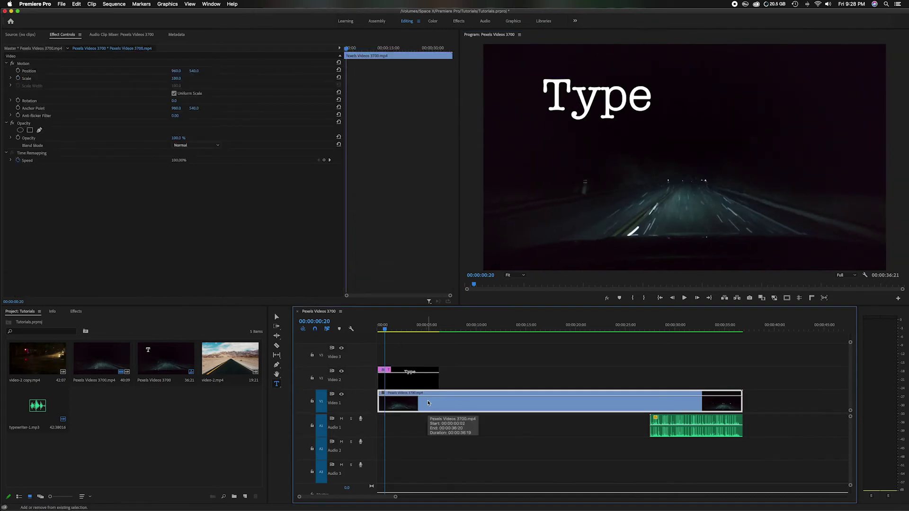
key(shift+Right)
key(shift+Right)
Add 'e' and 'f' at the next five-frame marks, giving 'Type e' at 1:00 and 'Type ef' at 1:05.
click(425, 383)
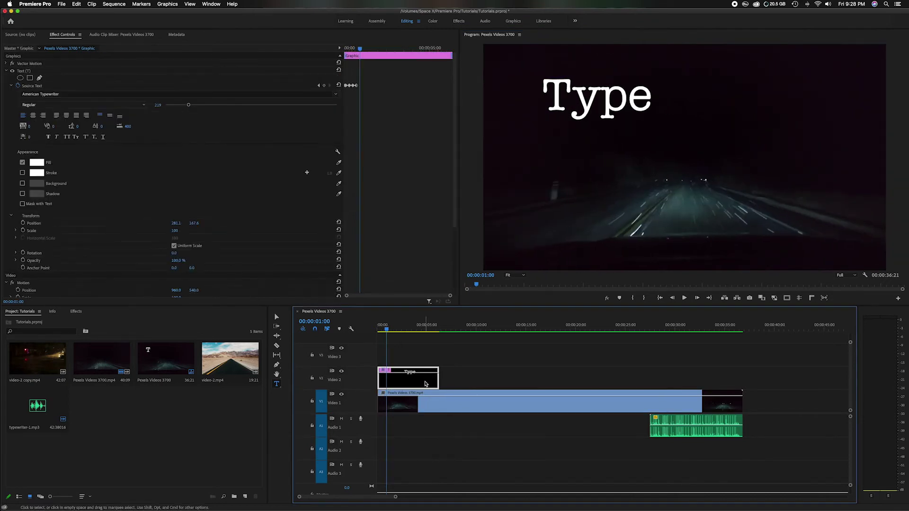
click(675, 92)
text(e)
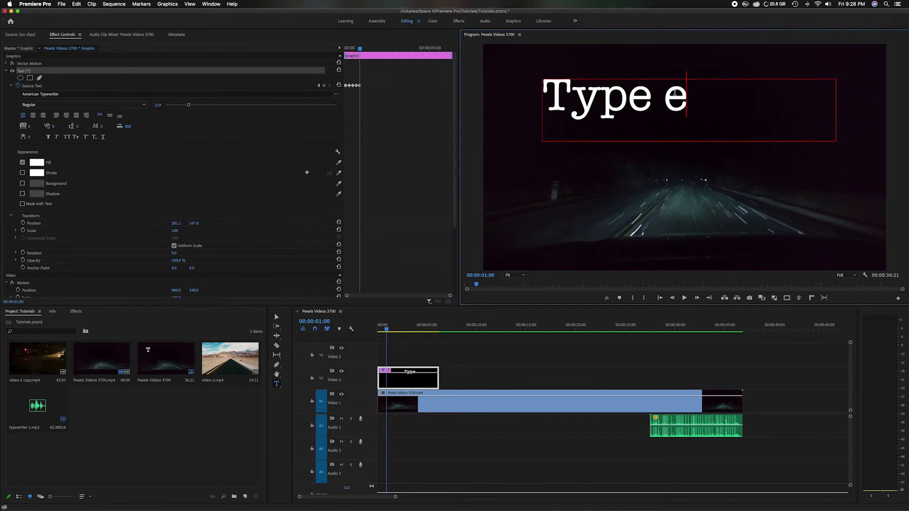
click(457, 411)
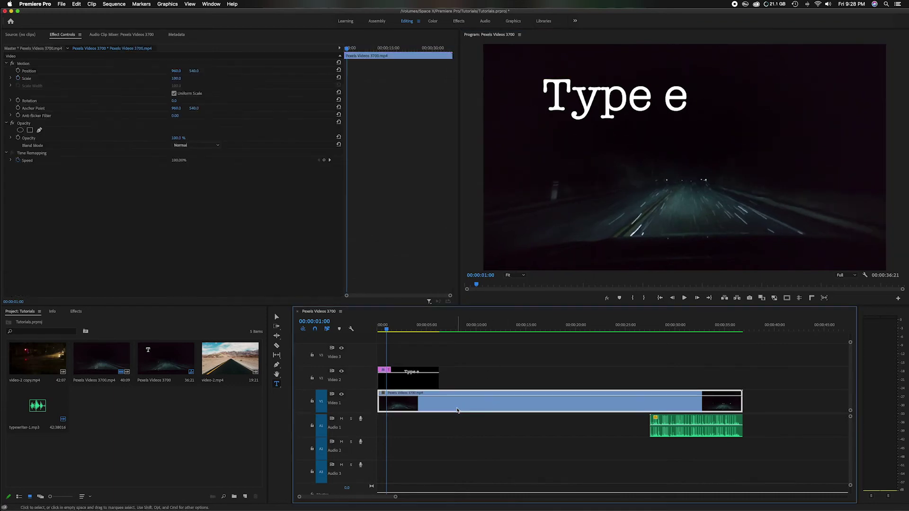
key(shift+Right)
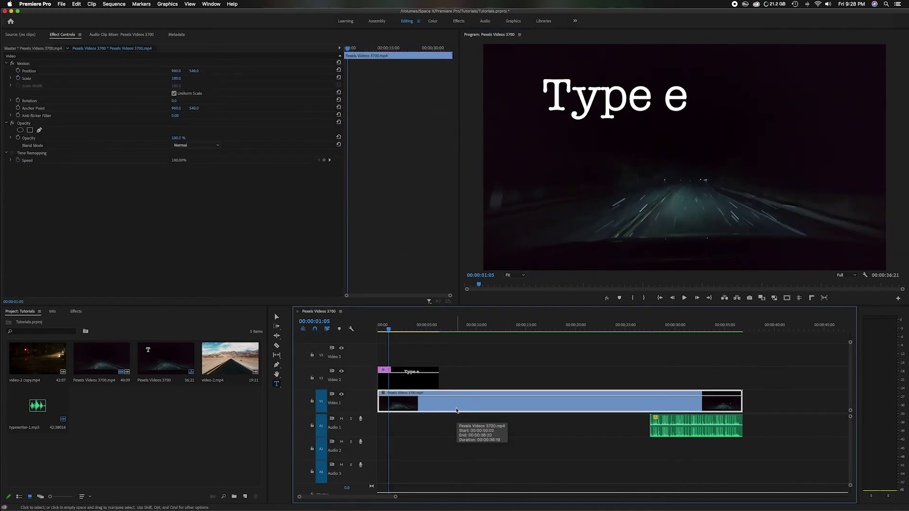
click(426, 383)
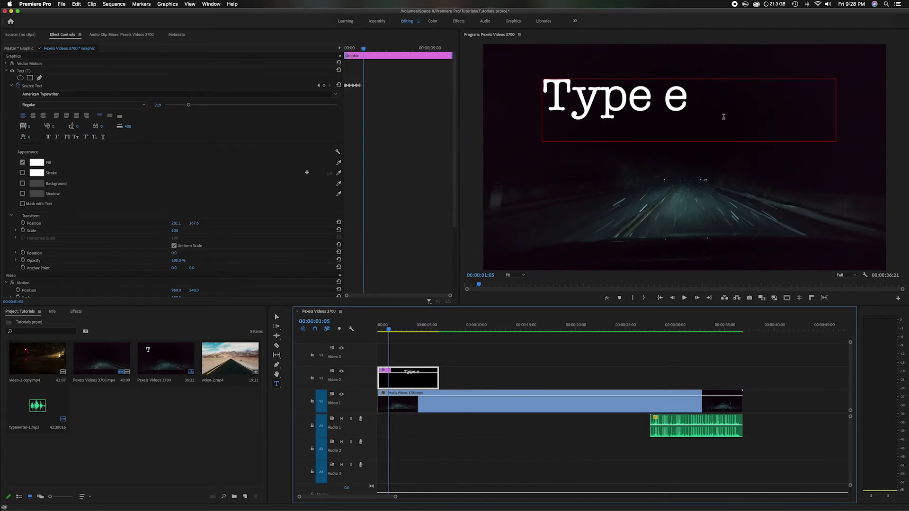
click(691, 101)
text(f)
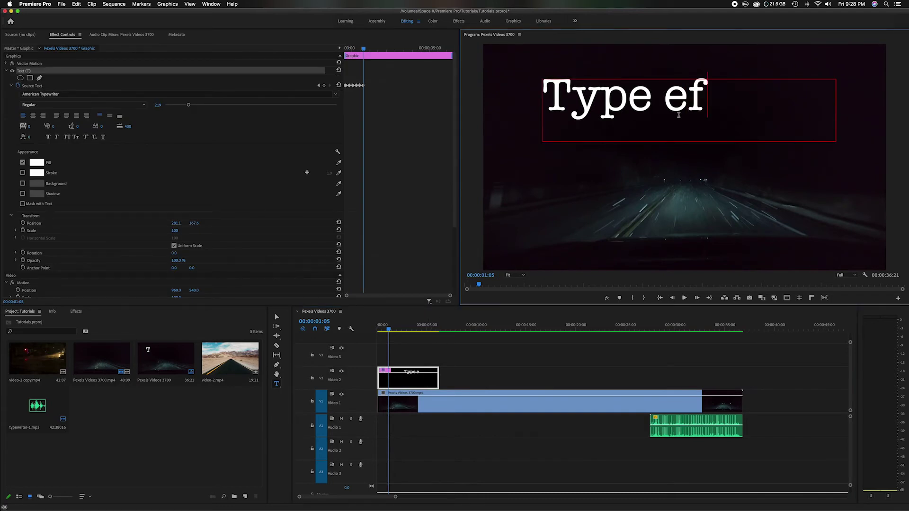
click(449, 407)
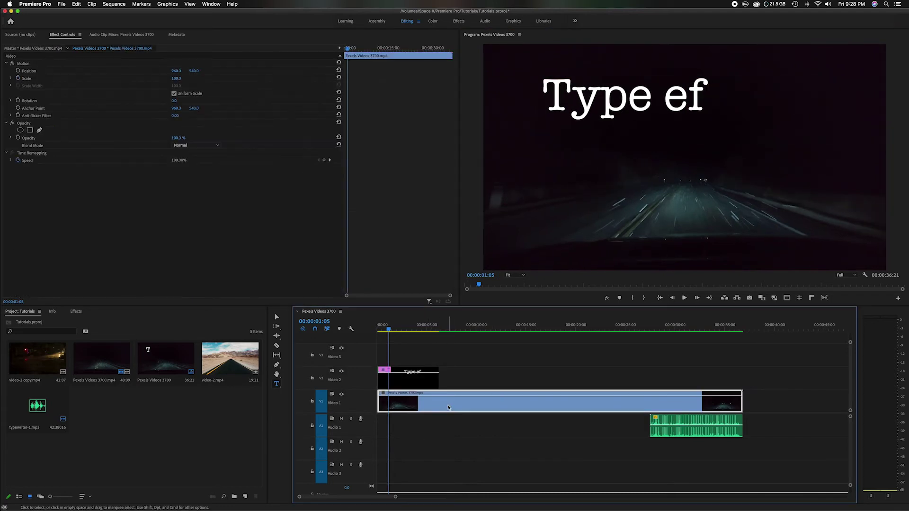
key(shift+Right)
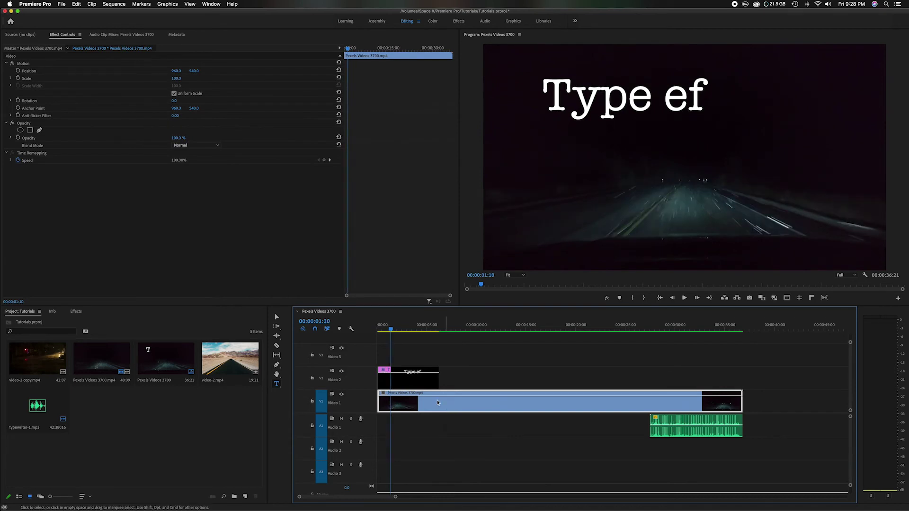
Add 'f' and 'e' at successive frames so the title builds to 'Type effe'.
click(422, 377)
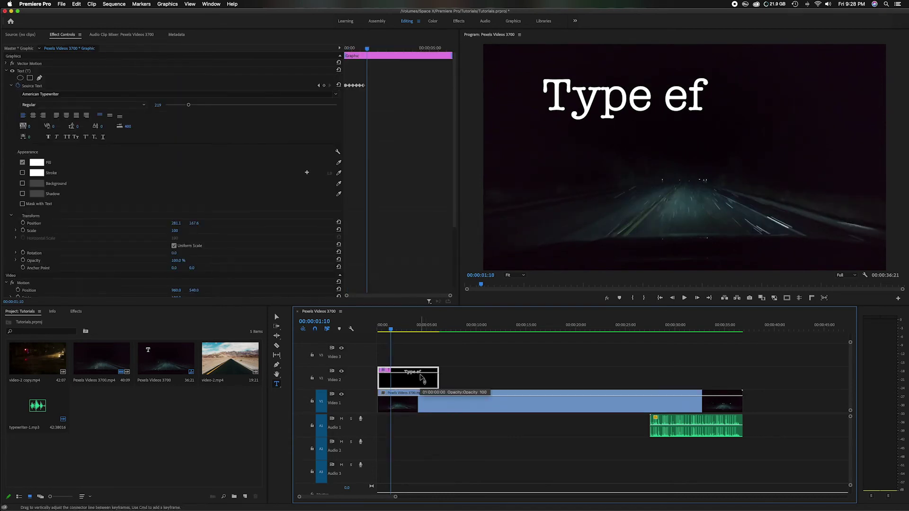
click(706, 95)
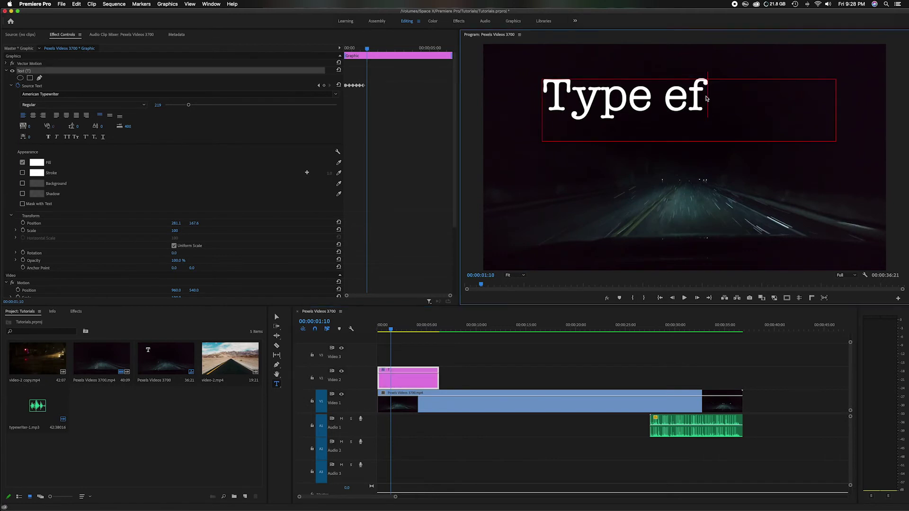
text(f)
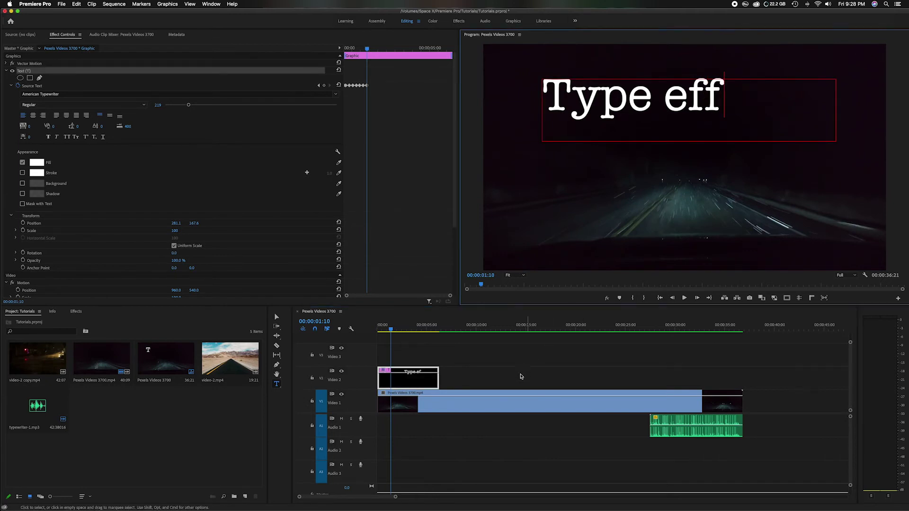
click(494, 403)
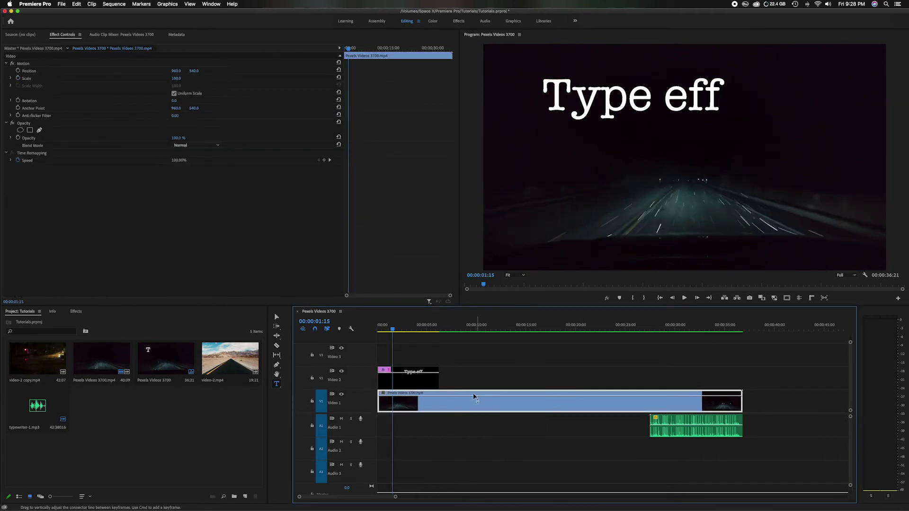
click(417, 379)
click(730, 95)
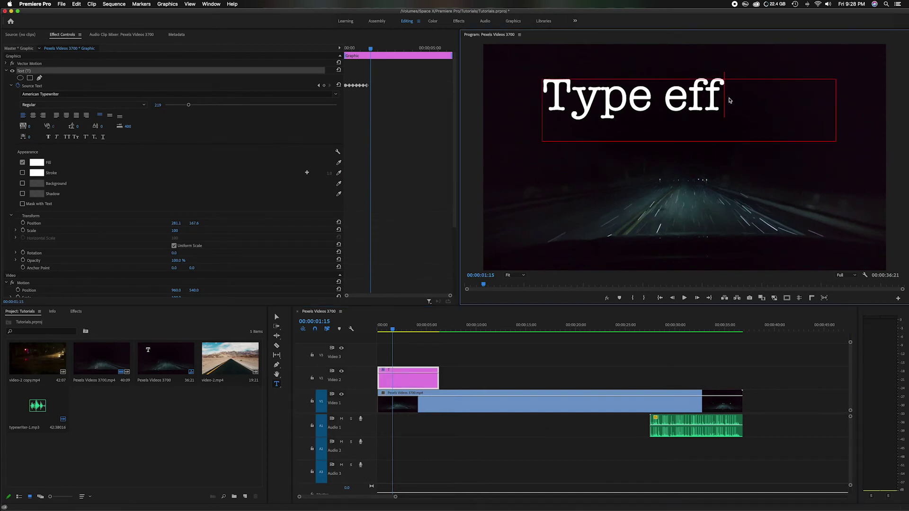
text(e)
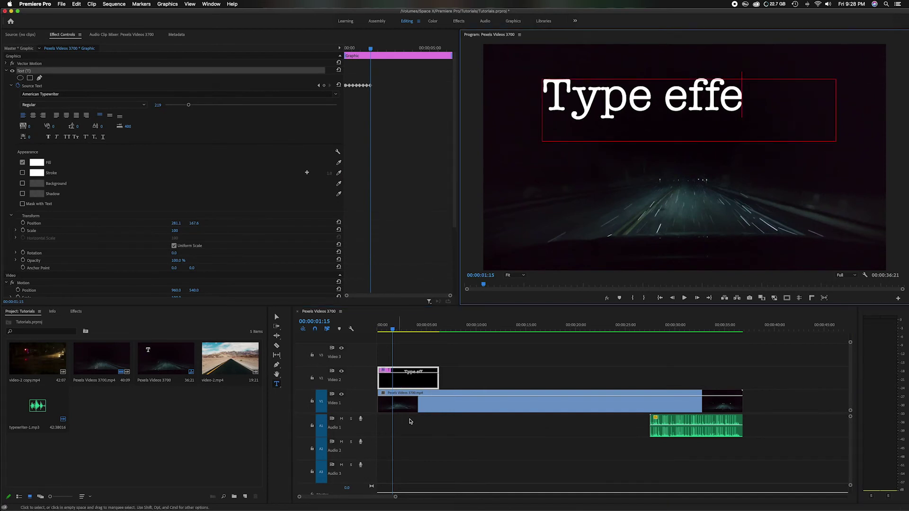
click(431, 403)
key(space)
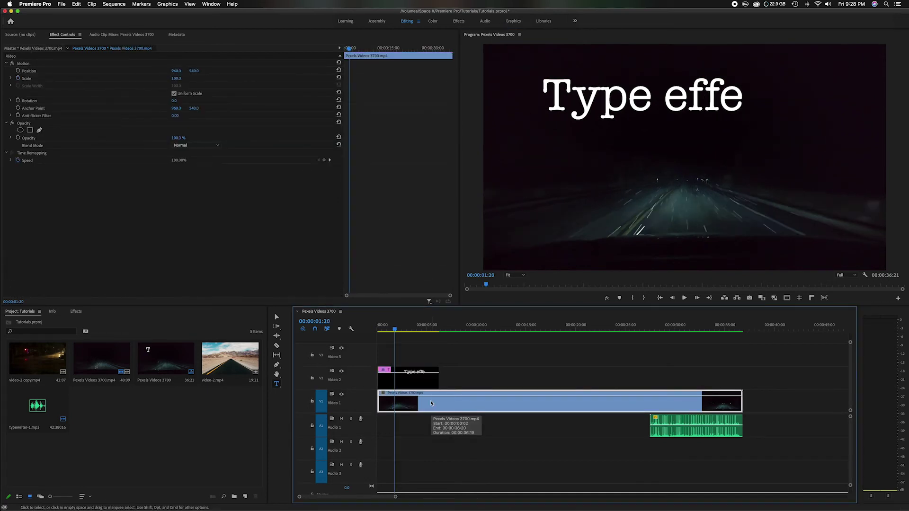
Add 'c' then 't' so the title reads 'Type effec' at 1:20 and 'Type effect' from 1:23.
click(420, 383)
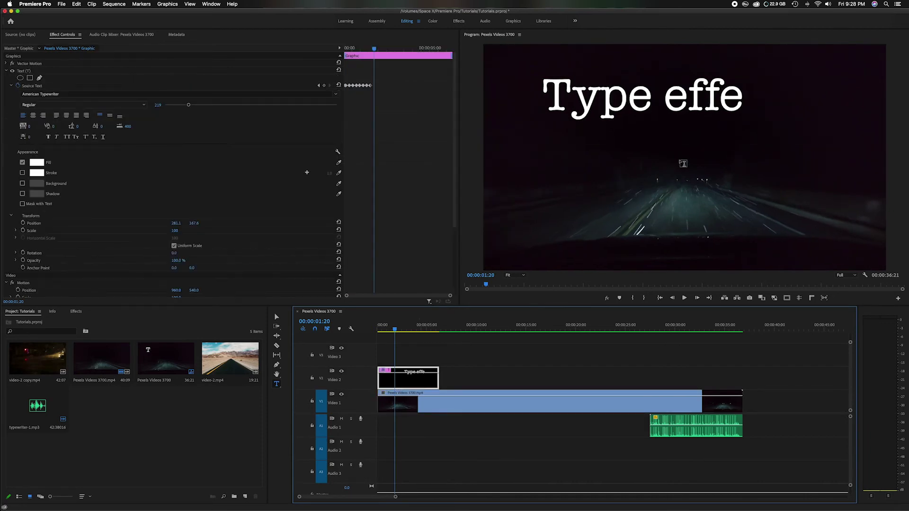
click(741, 103)
text(c)
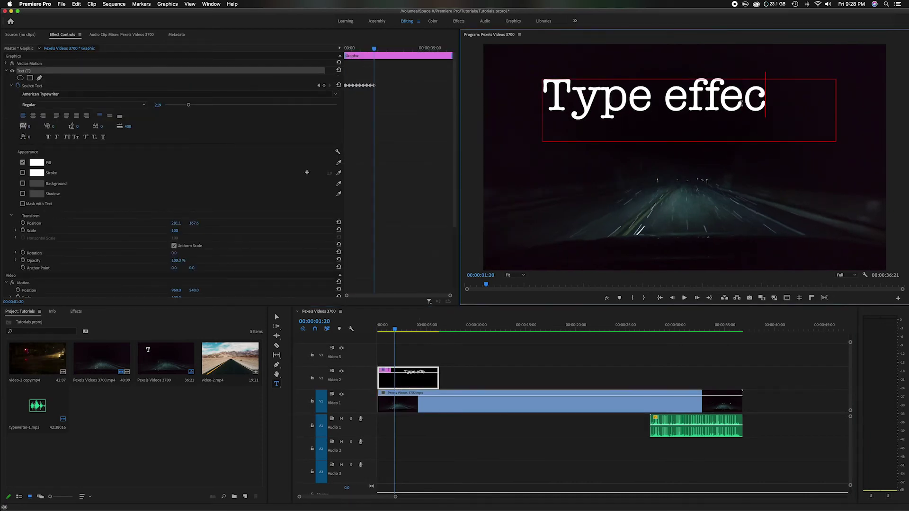
click(449, 410)
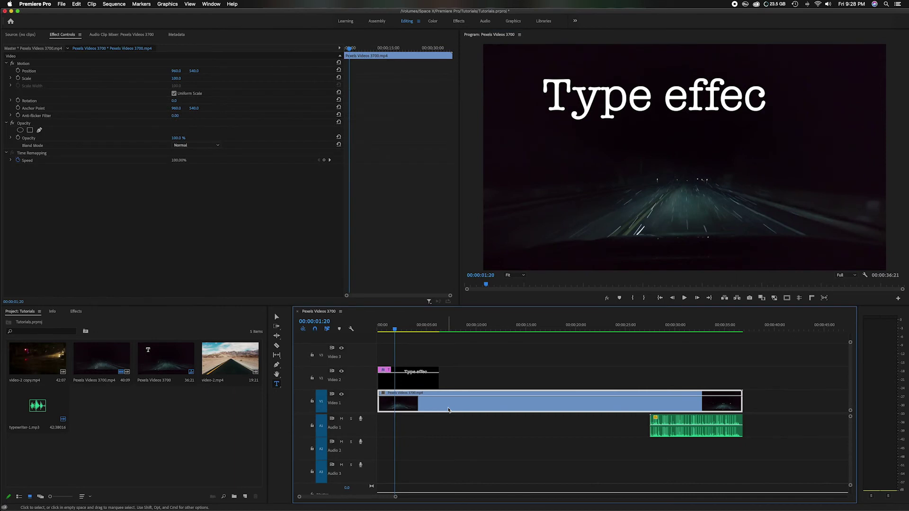
click(424, 385)
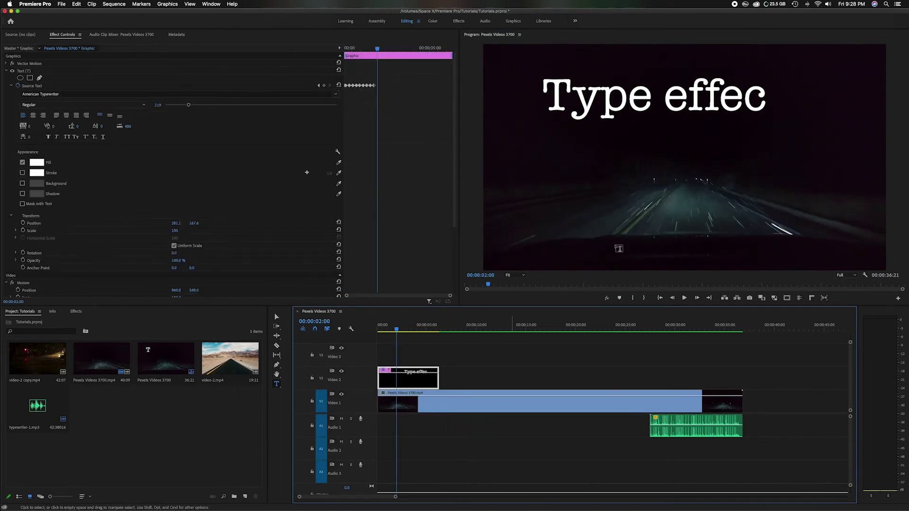
click(764, 101)
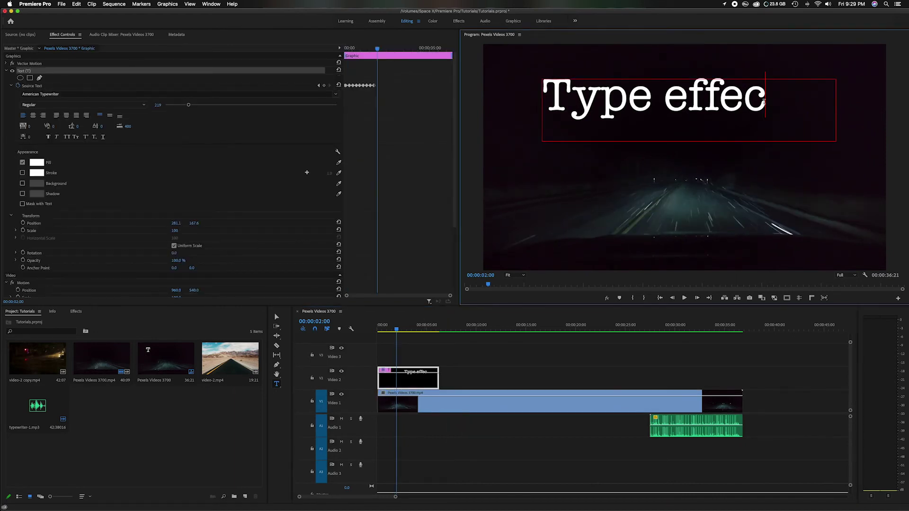
text(t)
key(Left)
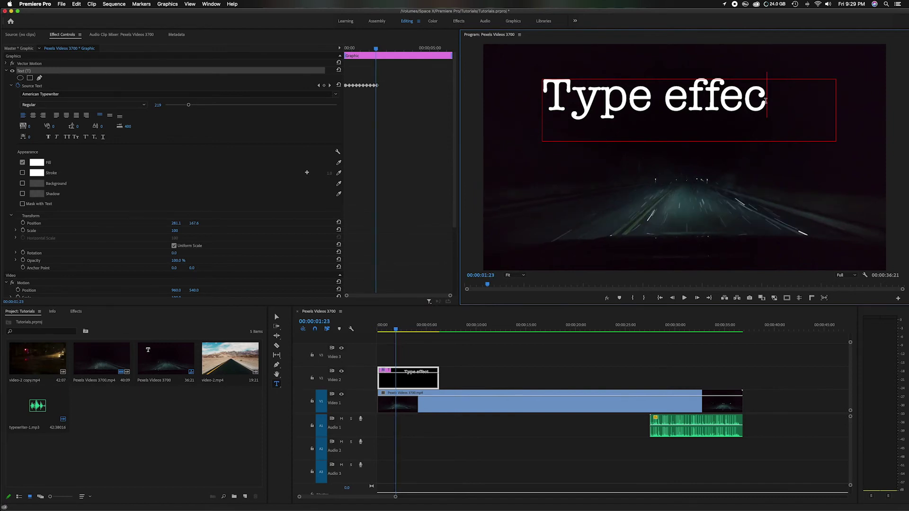
text(t)
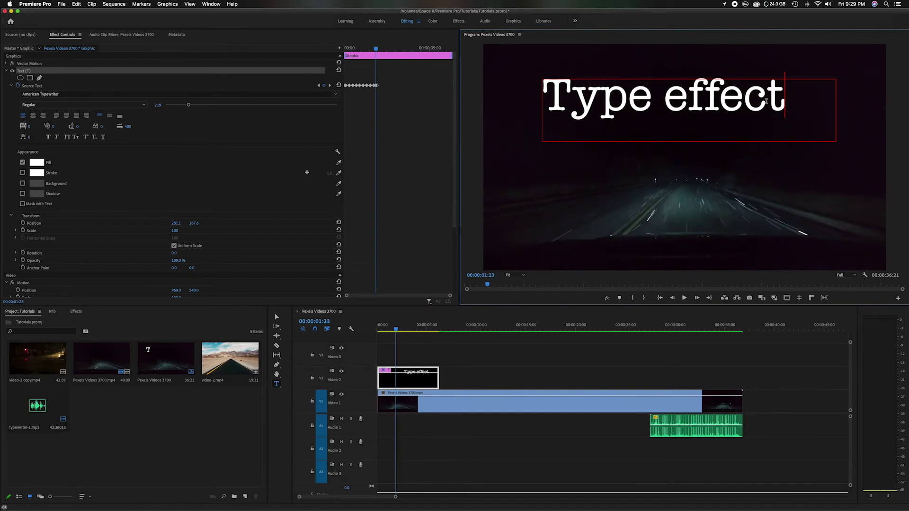
click(451, 405)
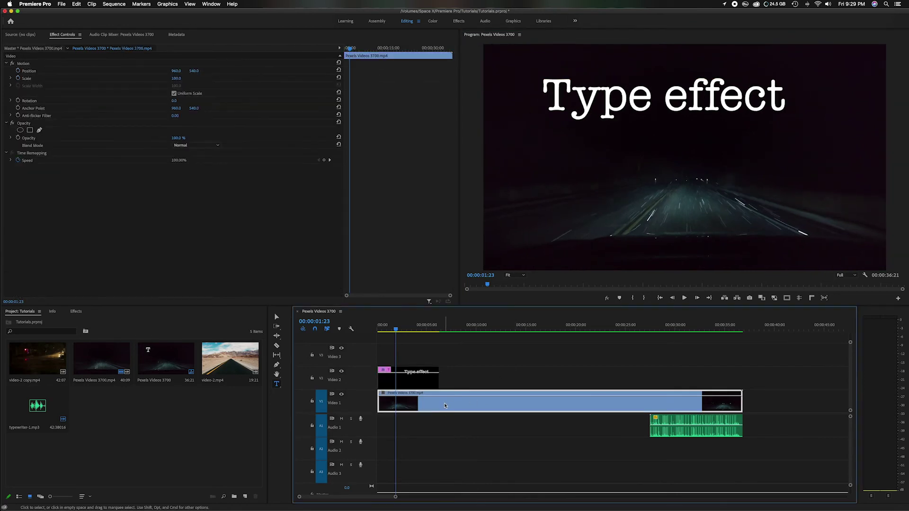
click(422, 386)
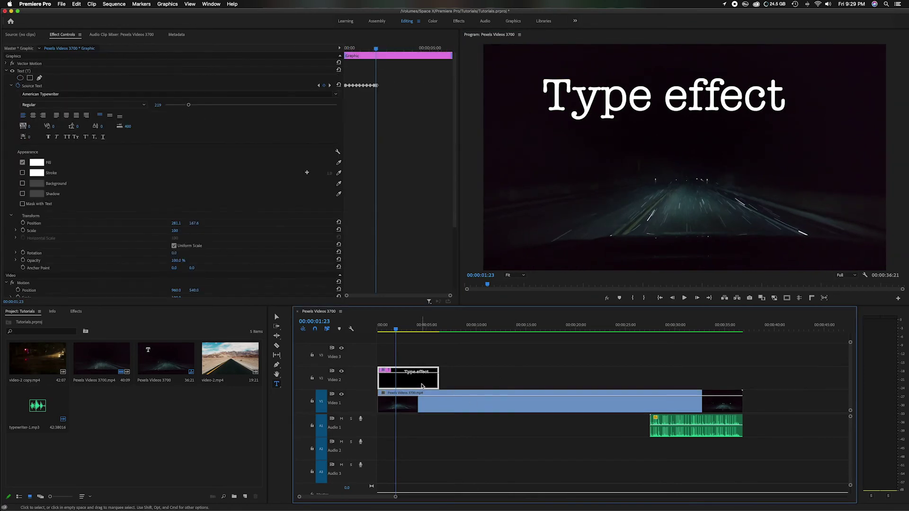
Zoom the Effect Controls timeline so each Source Text letter keyframe is visible.
scroll(19, 94, down, 1)
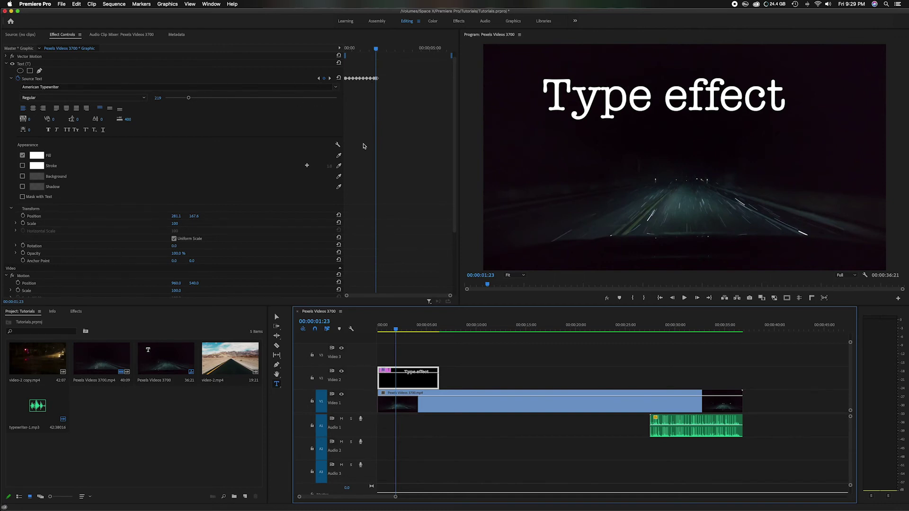
mouse_move(348, 297)
mouse_down()
mouse_move(400, 297)
mouse_move(360, 299)
mouse_up()
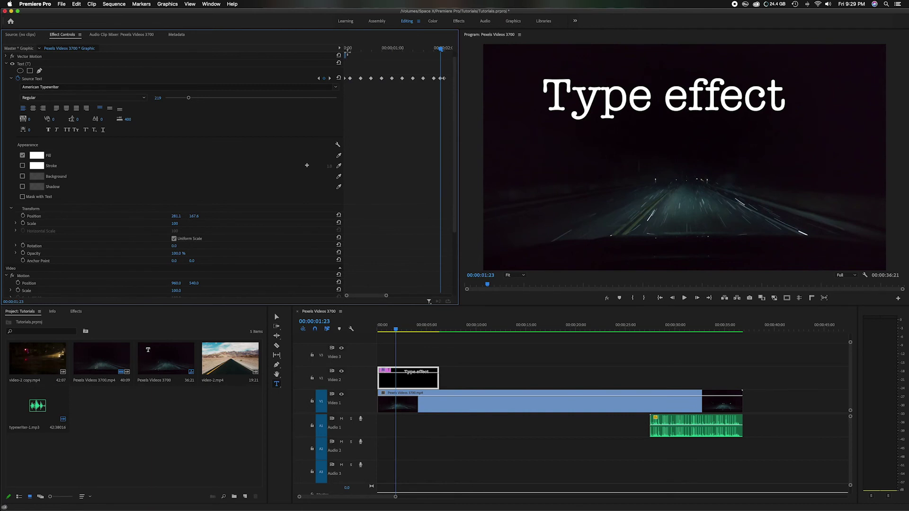
click(345, 51)
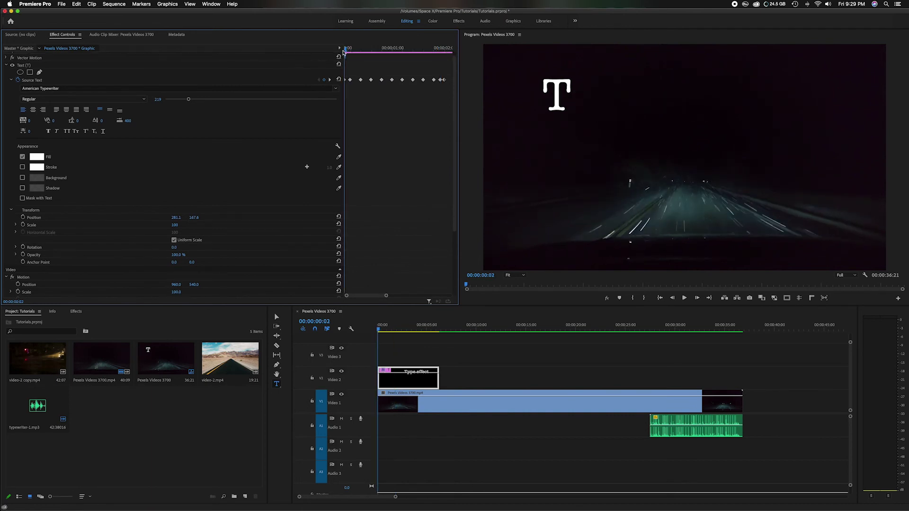
key(space)
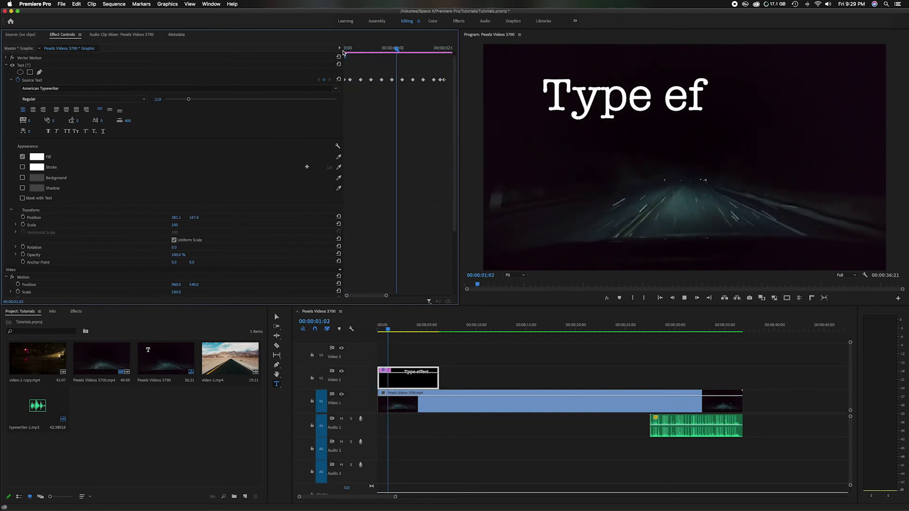
key(space)
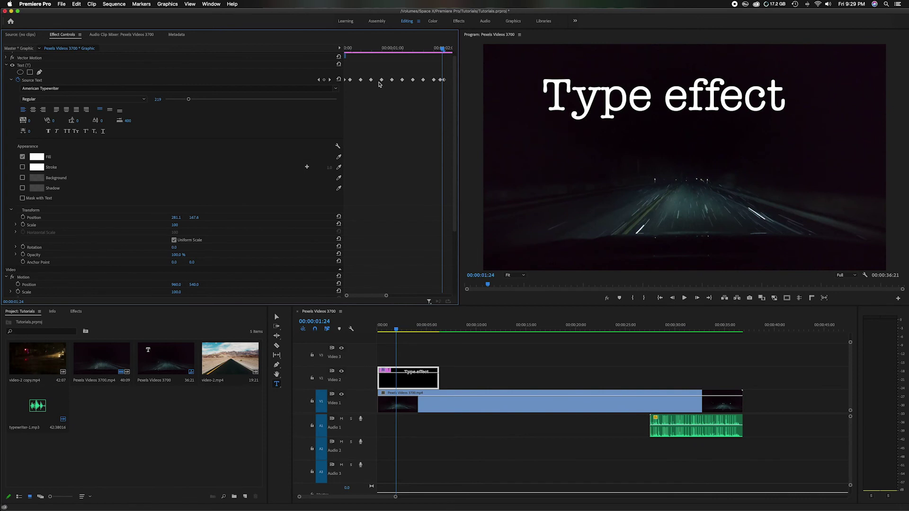
Drag several Source Text keyframes to uneven times, one near 00:00:00:14, and preview the typing.
drag(382, 80, 384, 82)
drag(412, 80, 419, 81)
drag(361, 80, 366, 81)
click(367, 80)
drag(371, 81, 372, 81)
drag(397, 327, 379, 328)
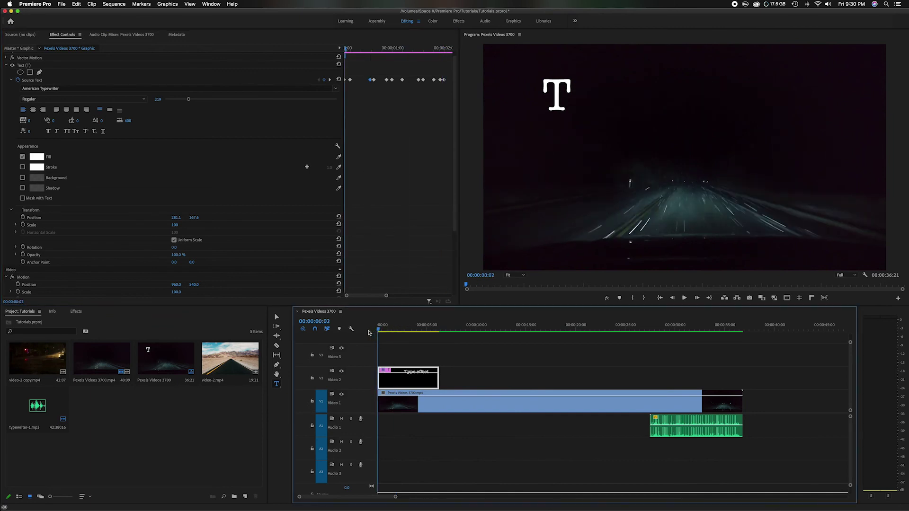
key(space)
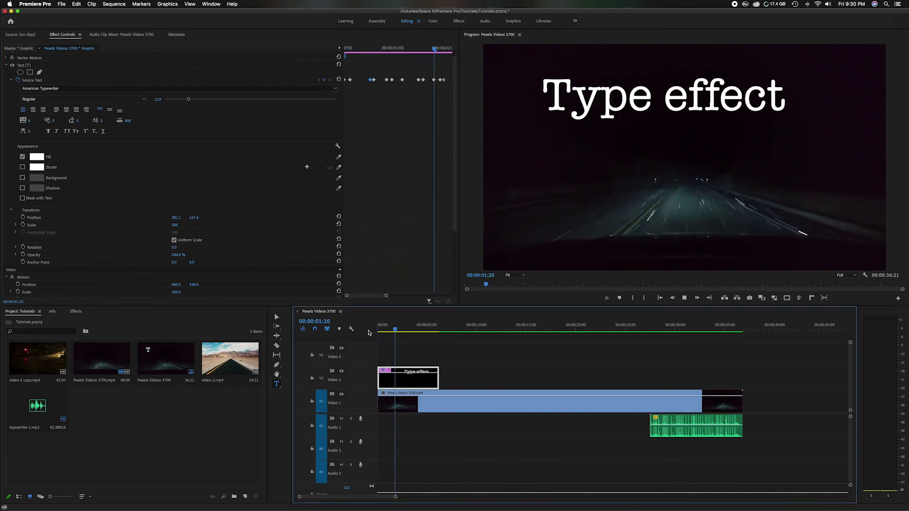
key(space)
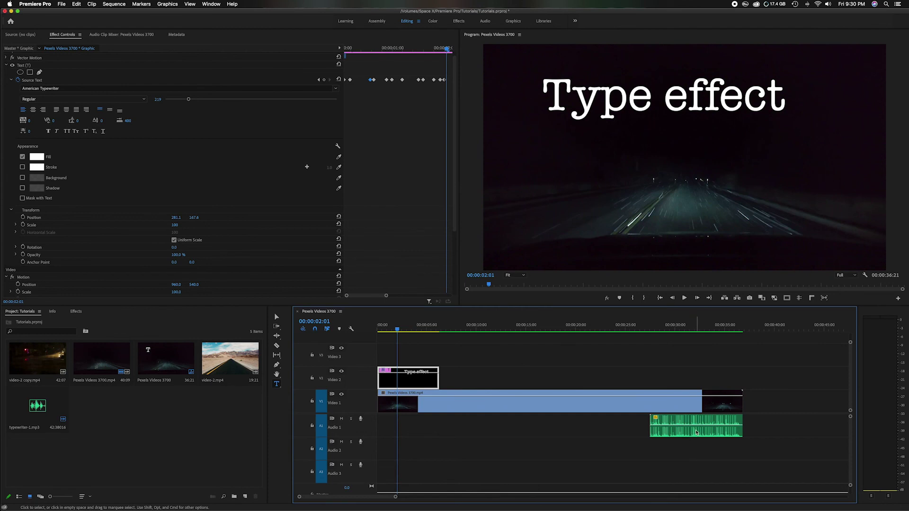
Move typewriter-1.mp3 to the start of Audio 1 and trim it to end with the title.
drag(693, 433, 400, 431)
drag(470, 425, 439, 426)
drag(397, 328, 378, 329)
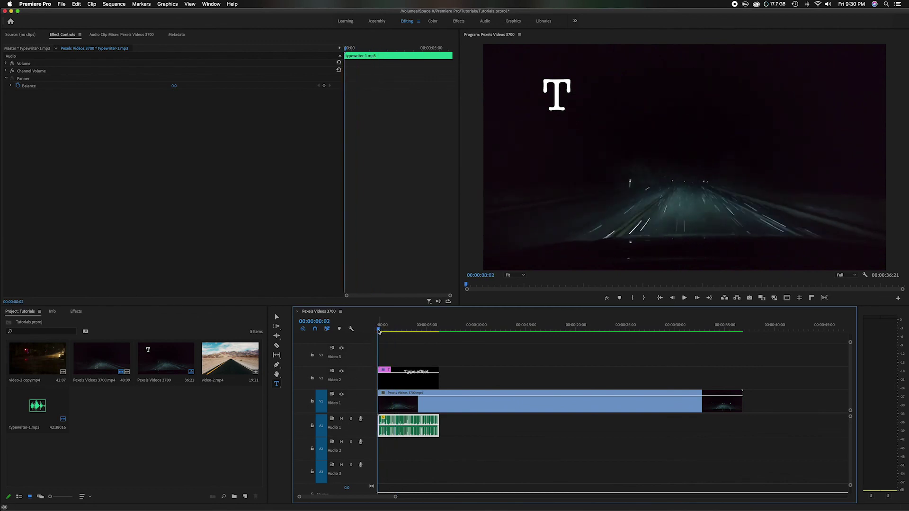
key(XF86AudioRaiseVolume)
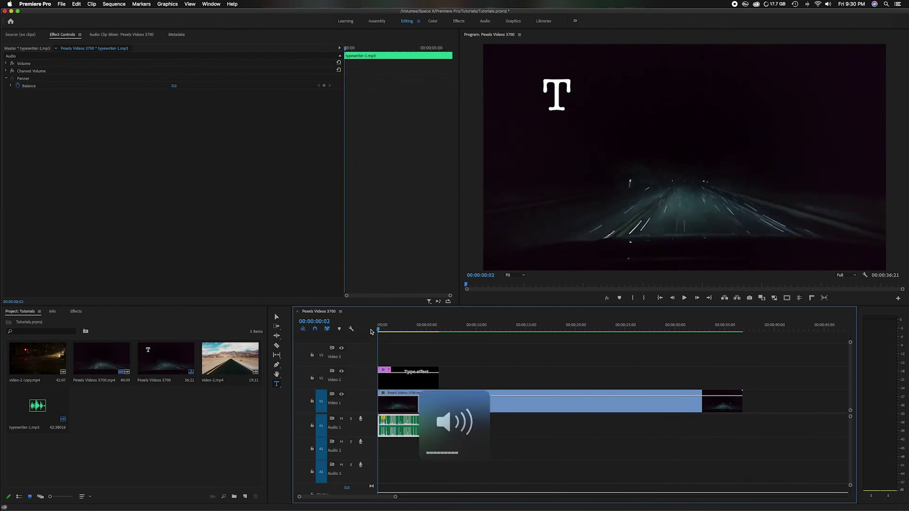
key(space)
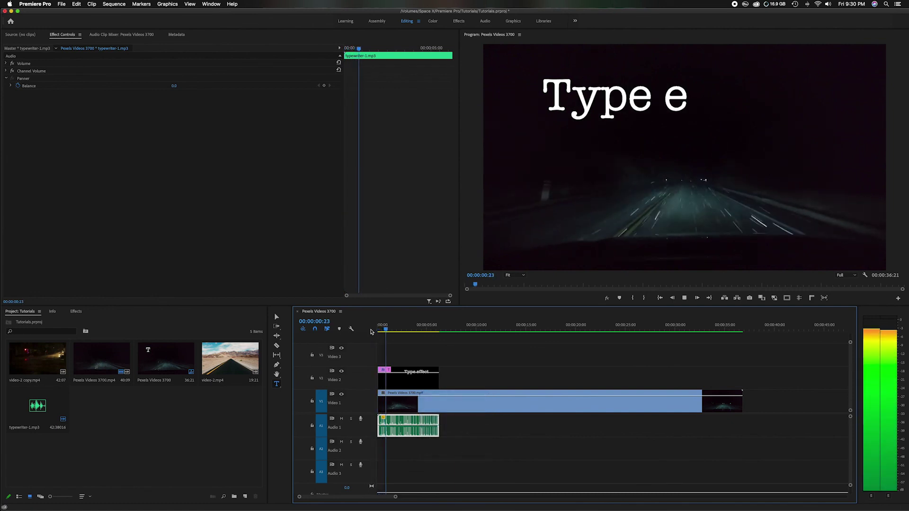
key(space)
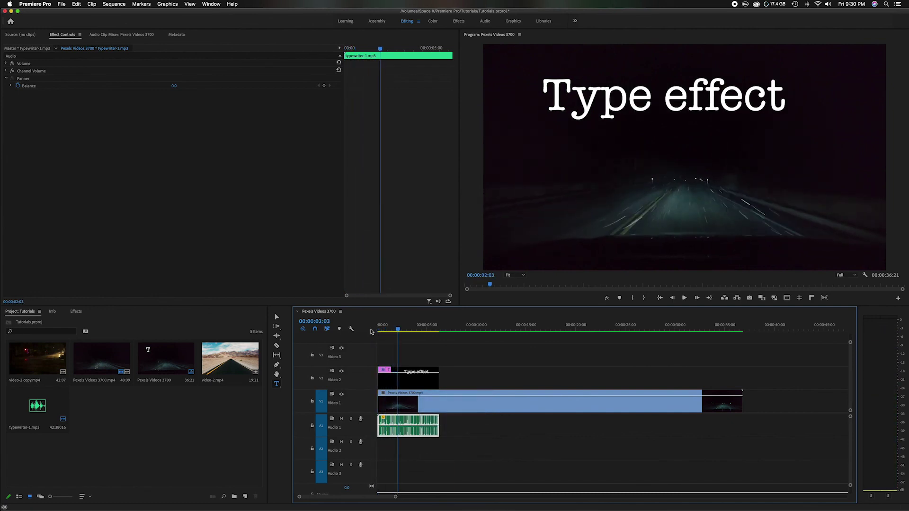